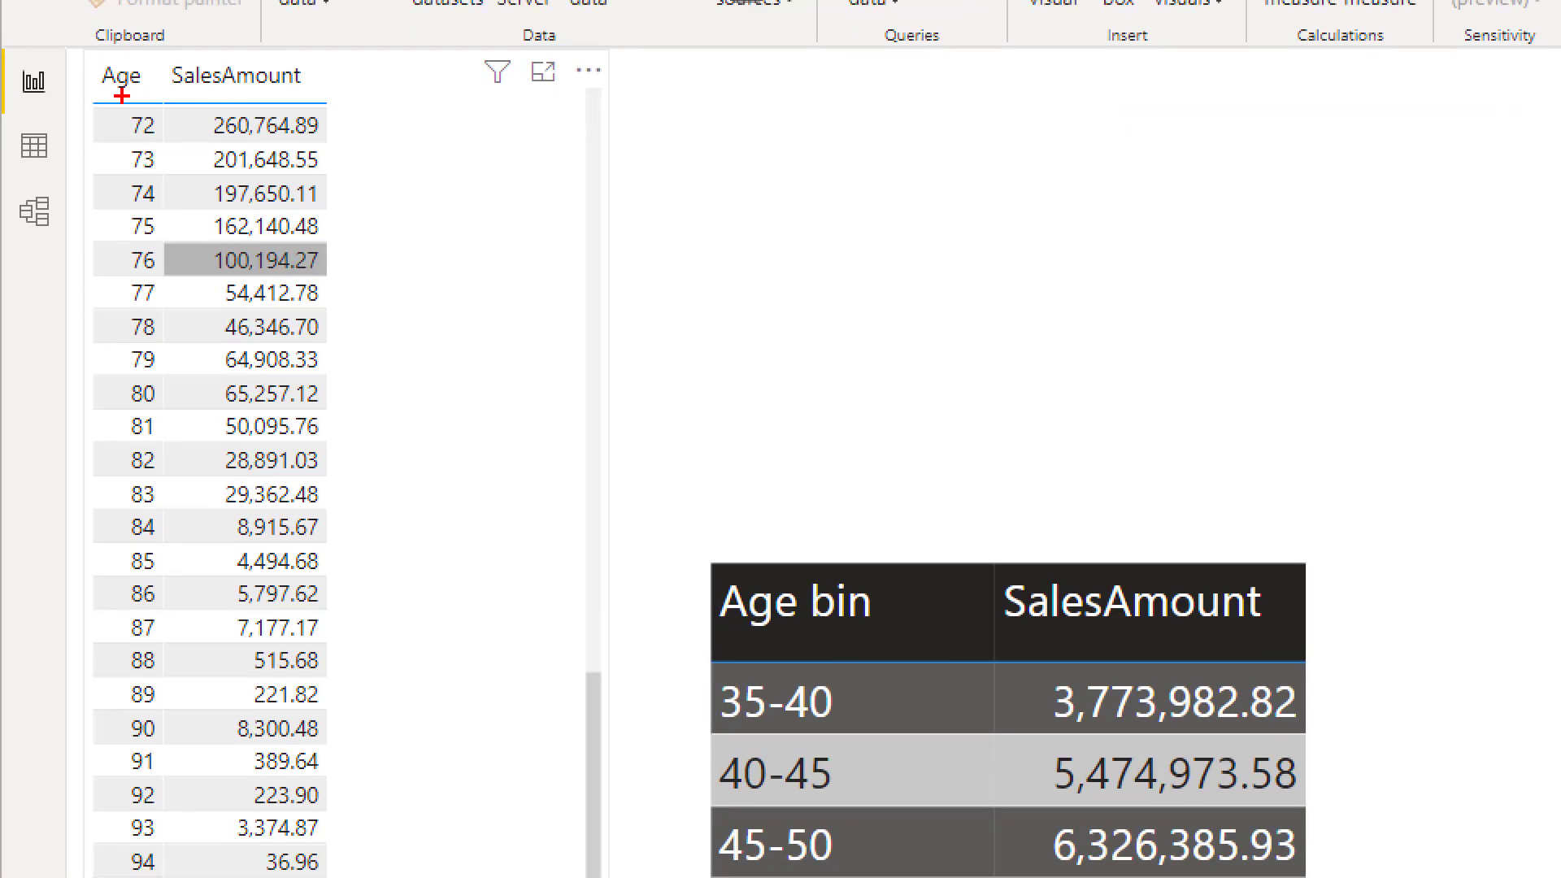
pyautogui.moveTo(98, 60)
pyautogui.mouseDown()
pyautogui.moveTo(100, 236)
pyautogui.moveTo(340, 834)
pyautogui.mouseUp()
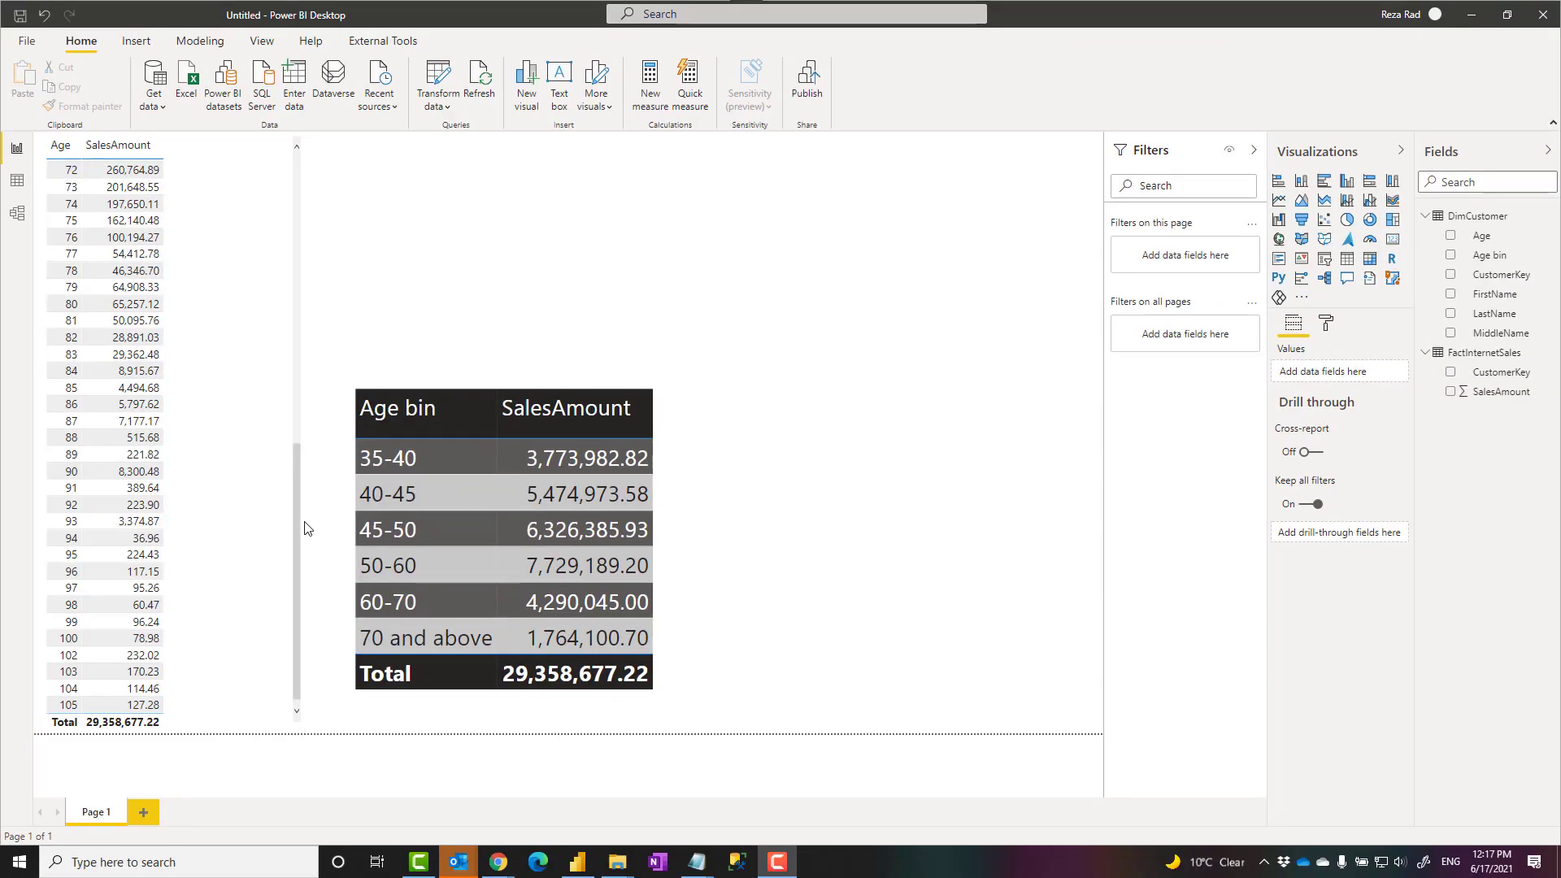
pyautogui.moveTo(299, 525); pyautogui.dragTo(289, 198)
pyautogui.click(61, 189)
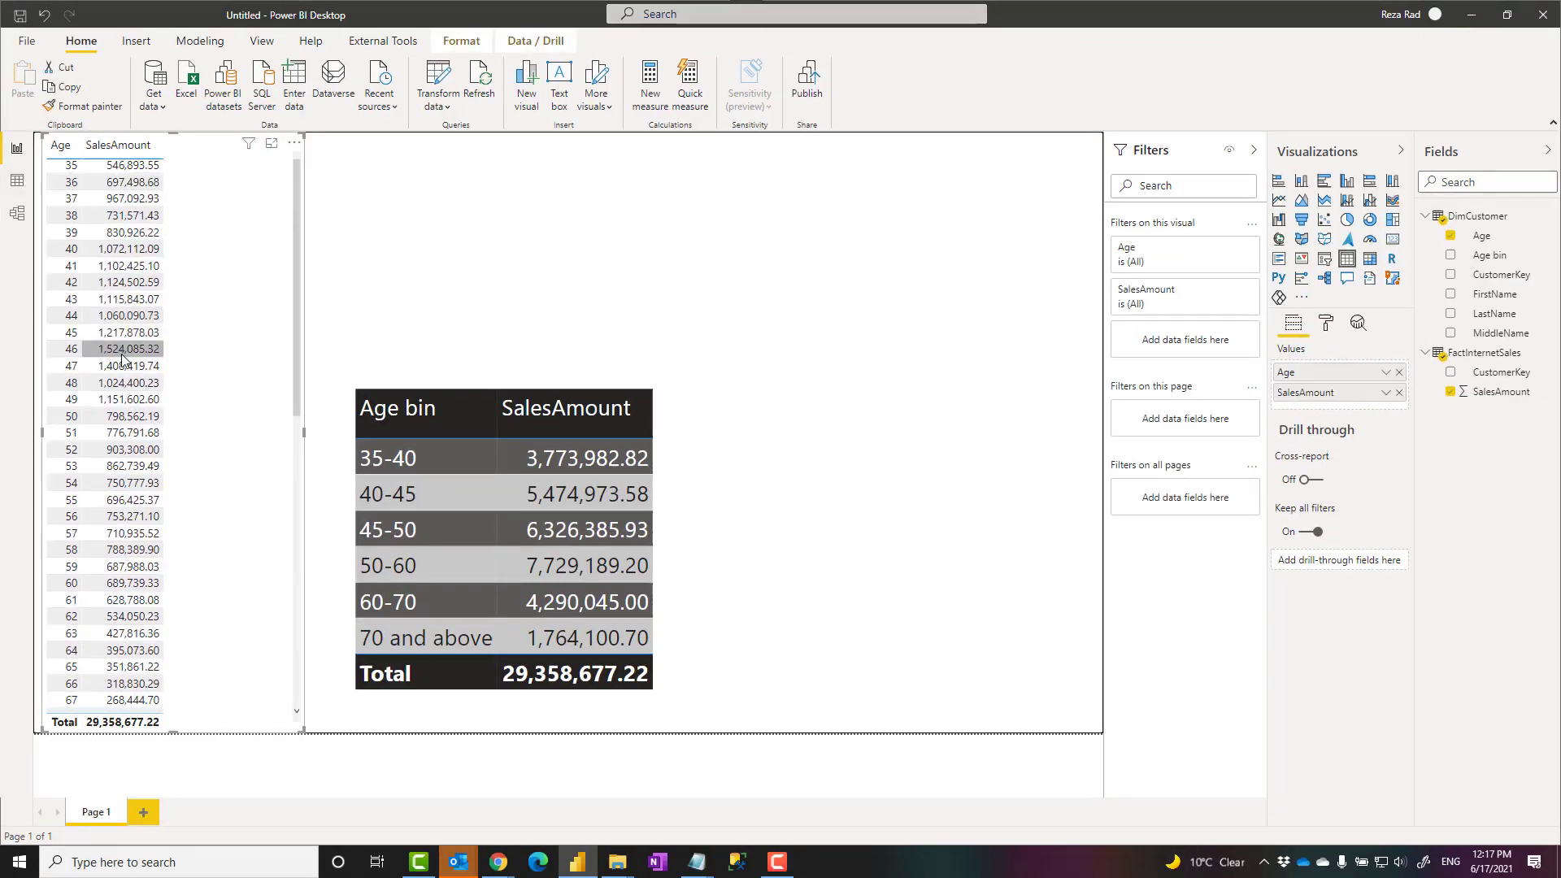
pyautogui.scroll(-10, 89, 488)
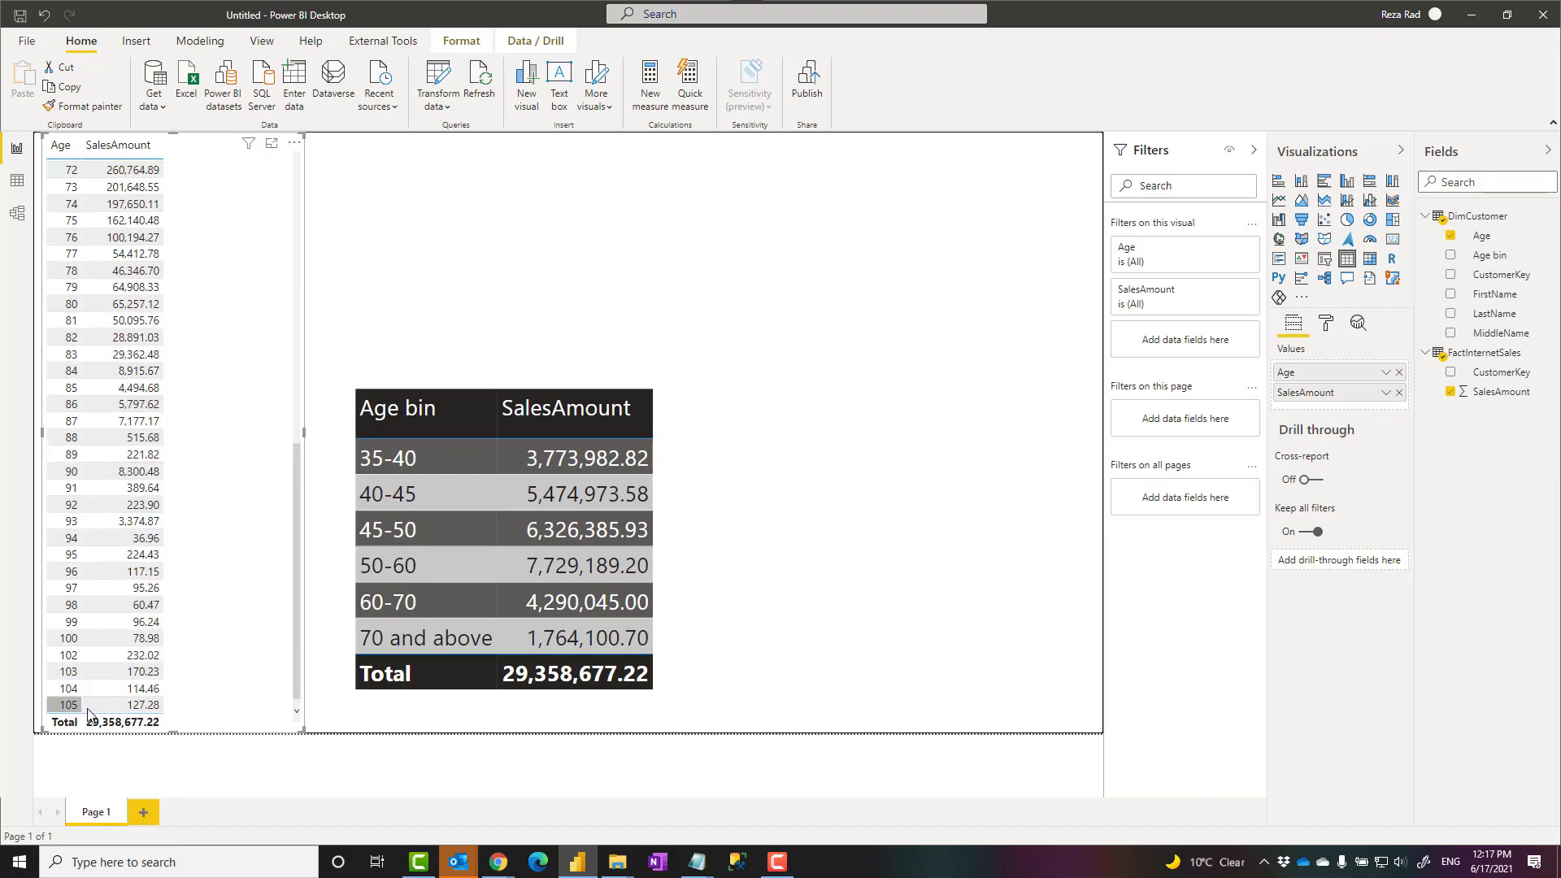
pyautogui.scroll(10, 165, 525)
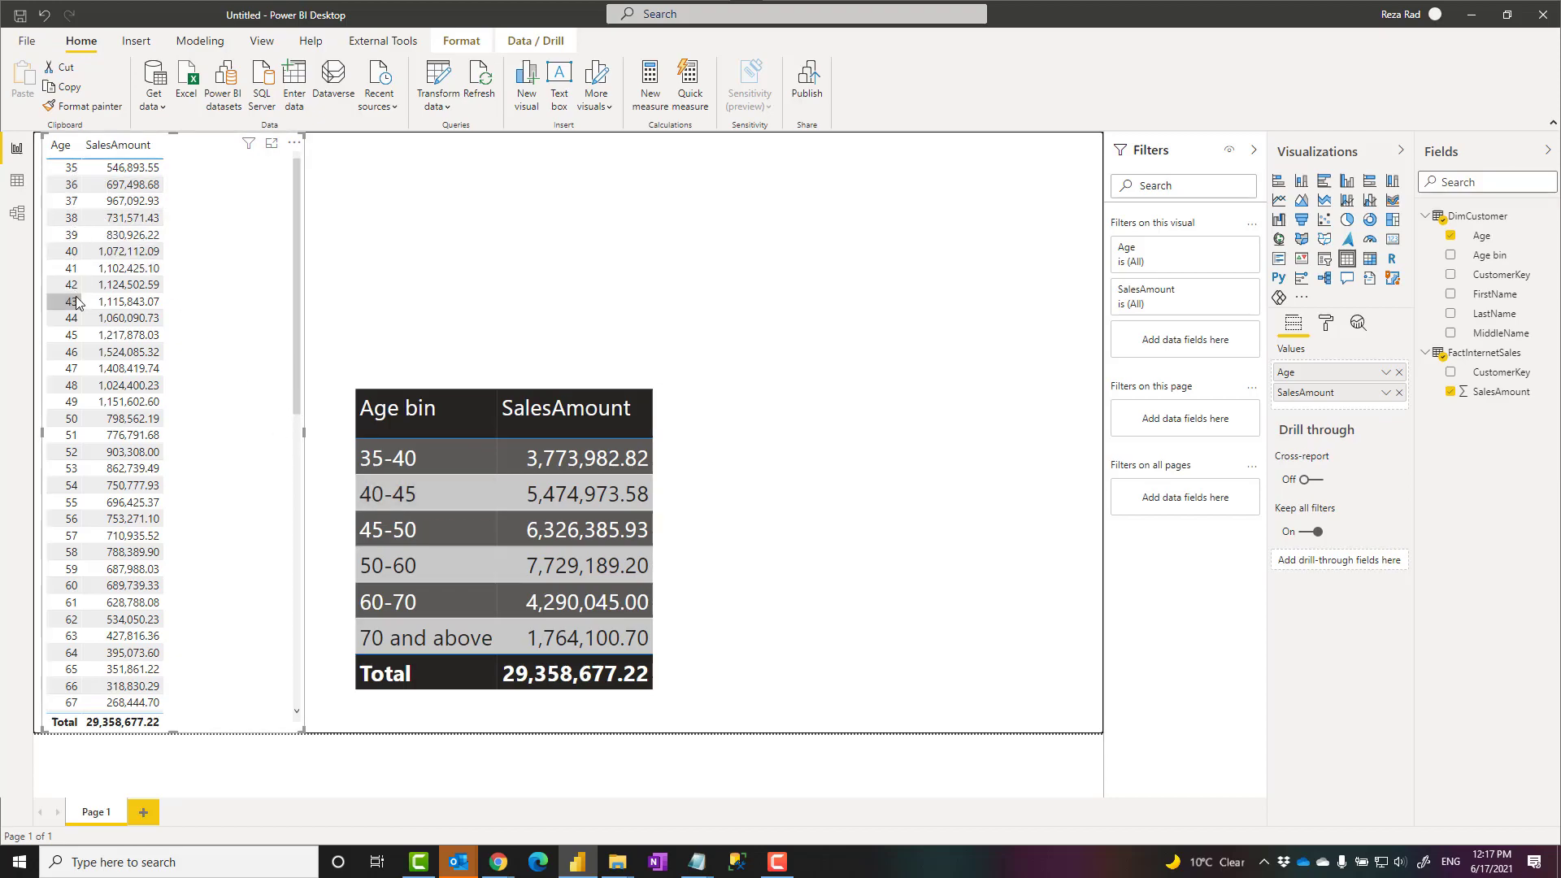
pyautogui.moveTo(296, 372)
pyautogui.mouseDown()
pyautogui.moveTo(291, 421)
pyautogui.moveTo(297, 360)
pyautogui.mouseUp()
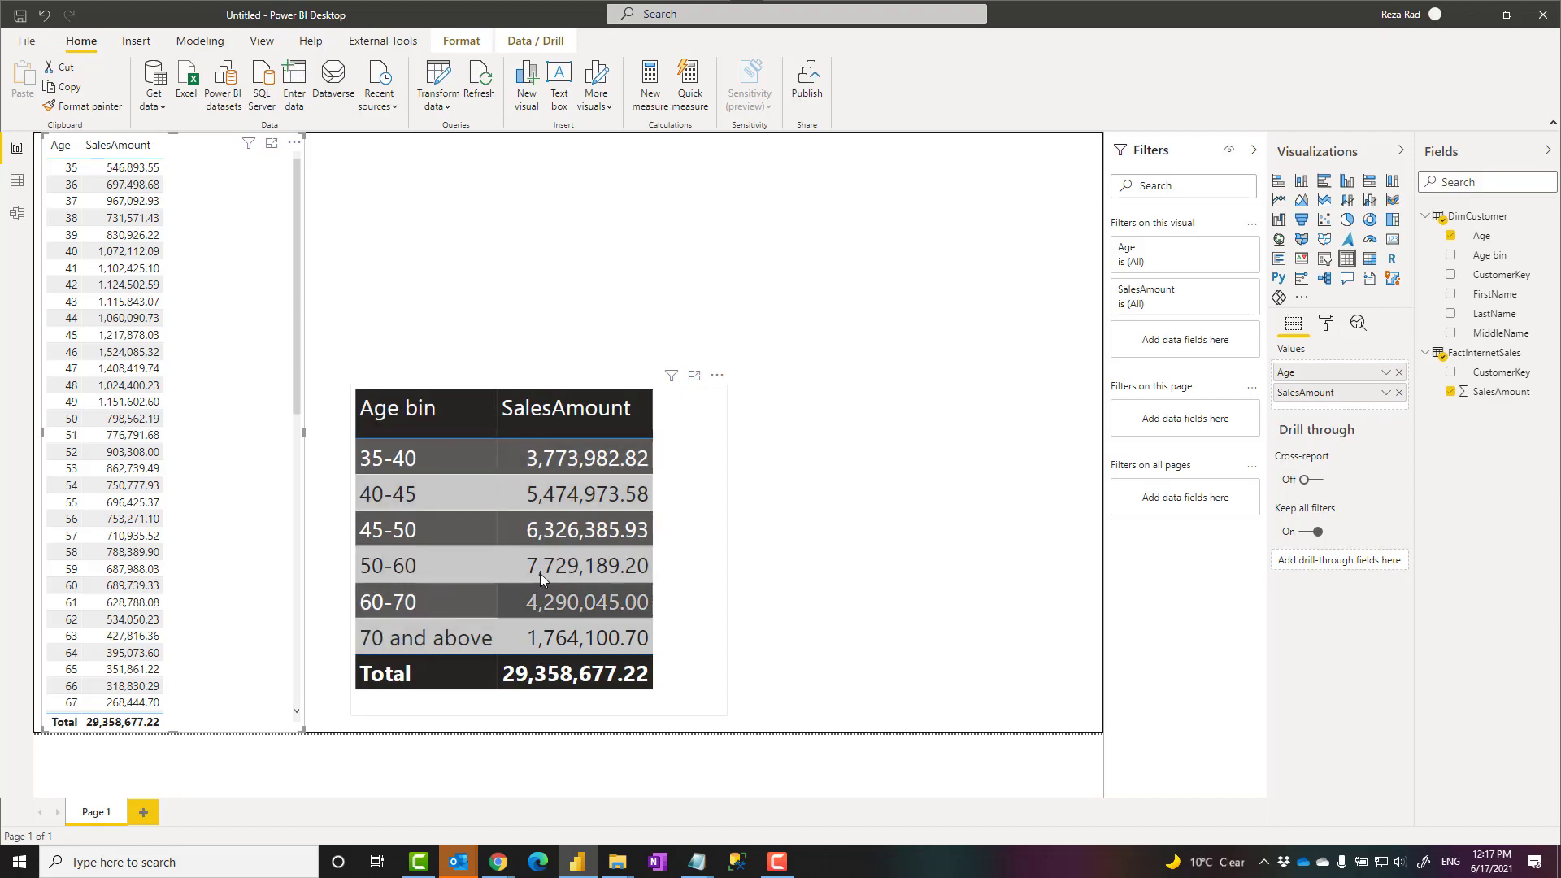
# Preview DimCustomer's Age as decimal years, then as rounded-down whole numbers, and return to the report.
pyautogui.click(685, 482)
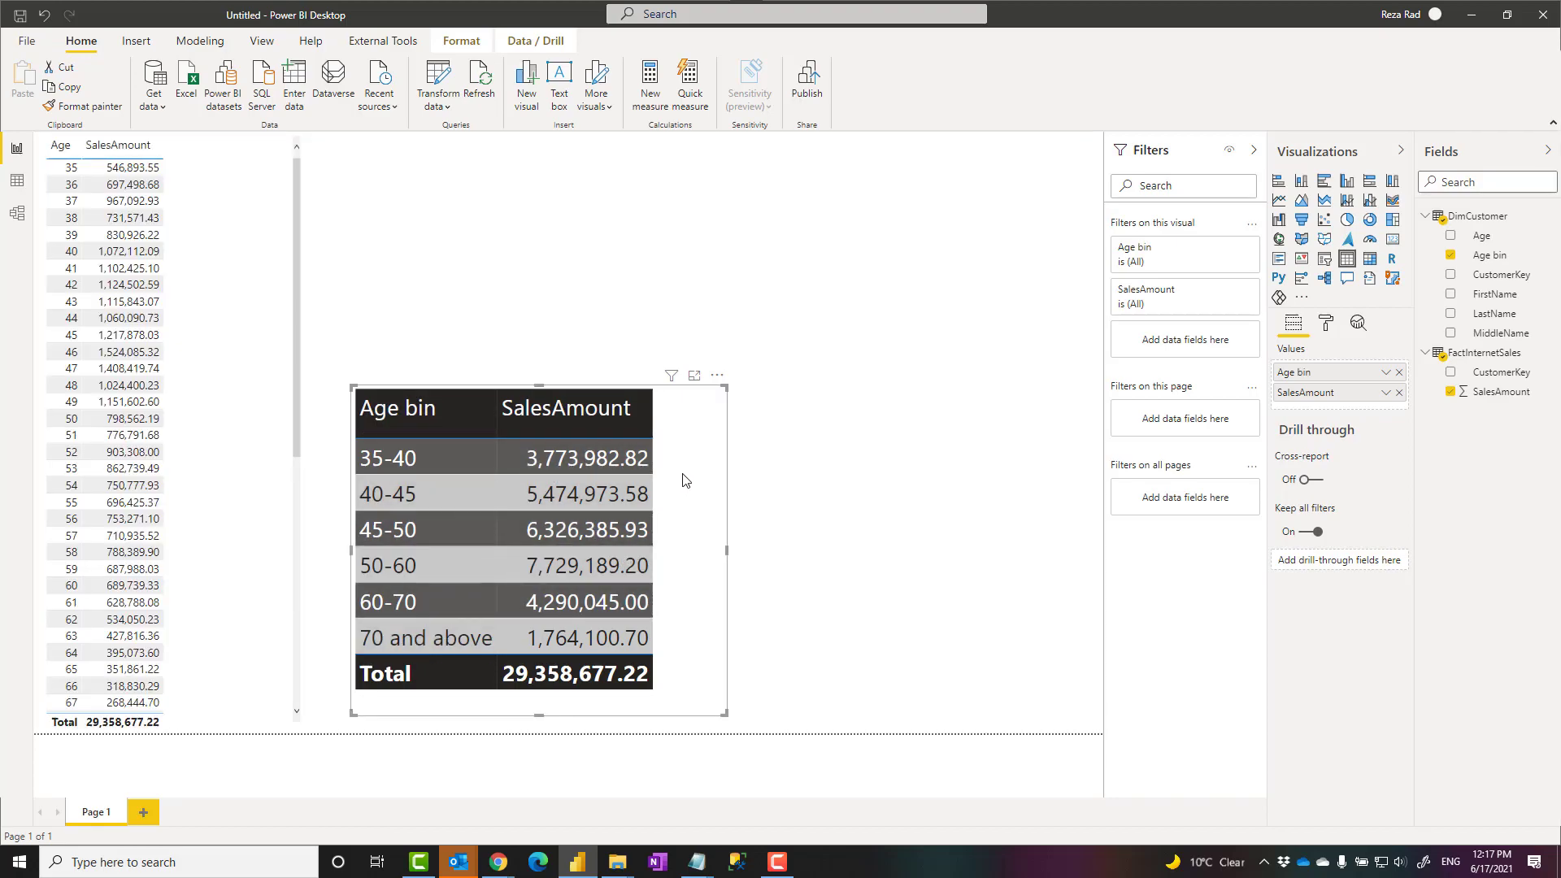
pyautogui.click(229, 239)
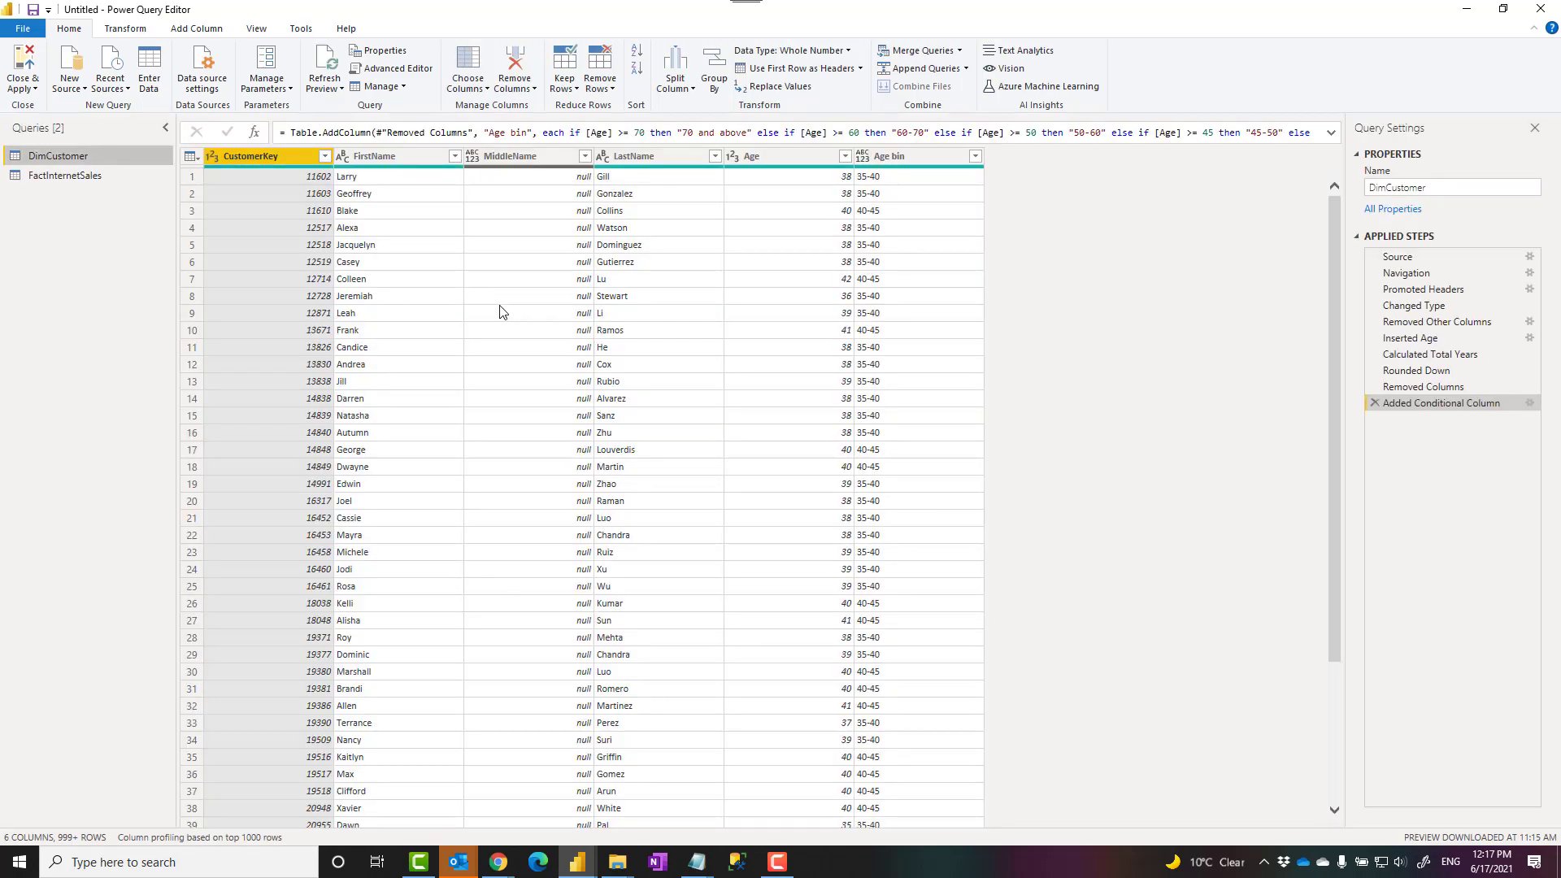
pyautogui.click(1418, 354)
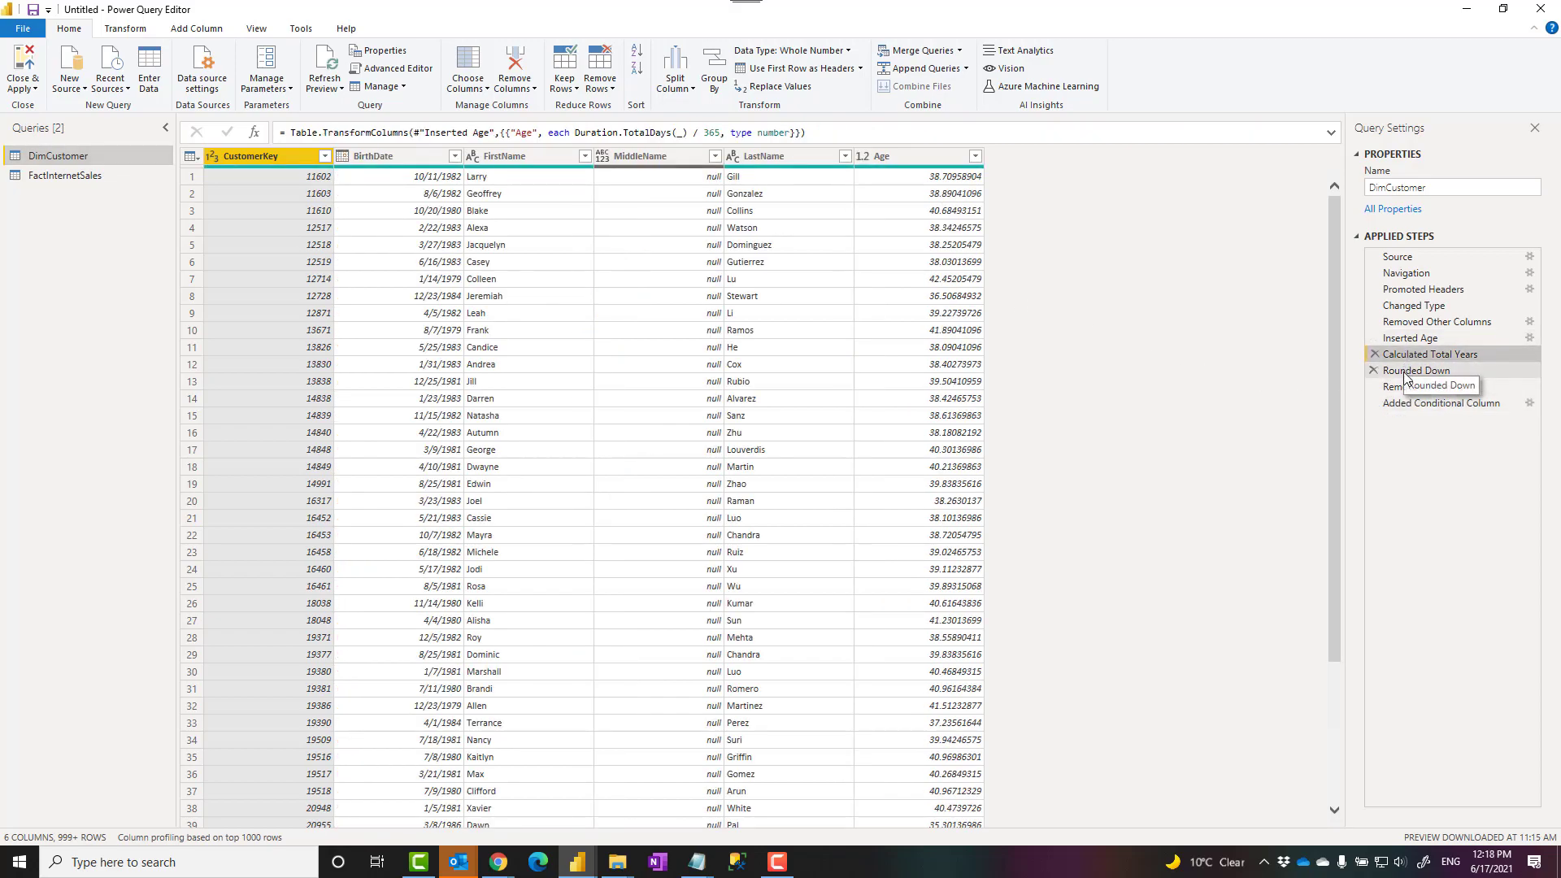
pyautogui.click(1404, 372)
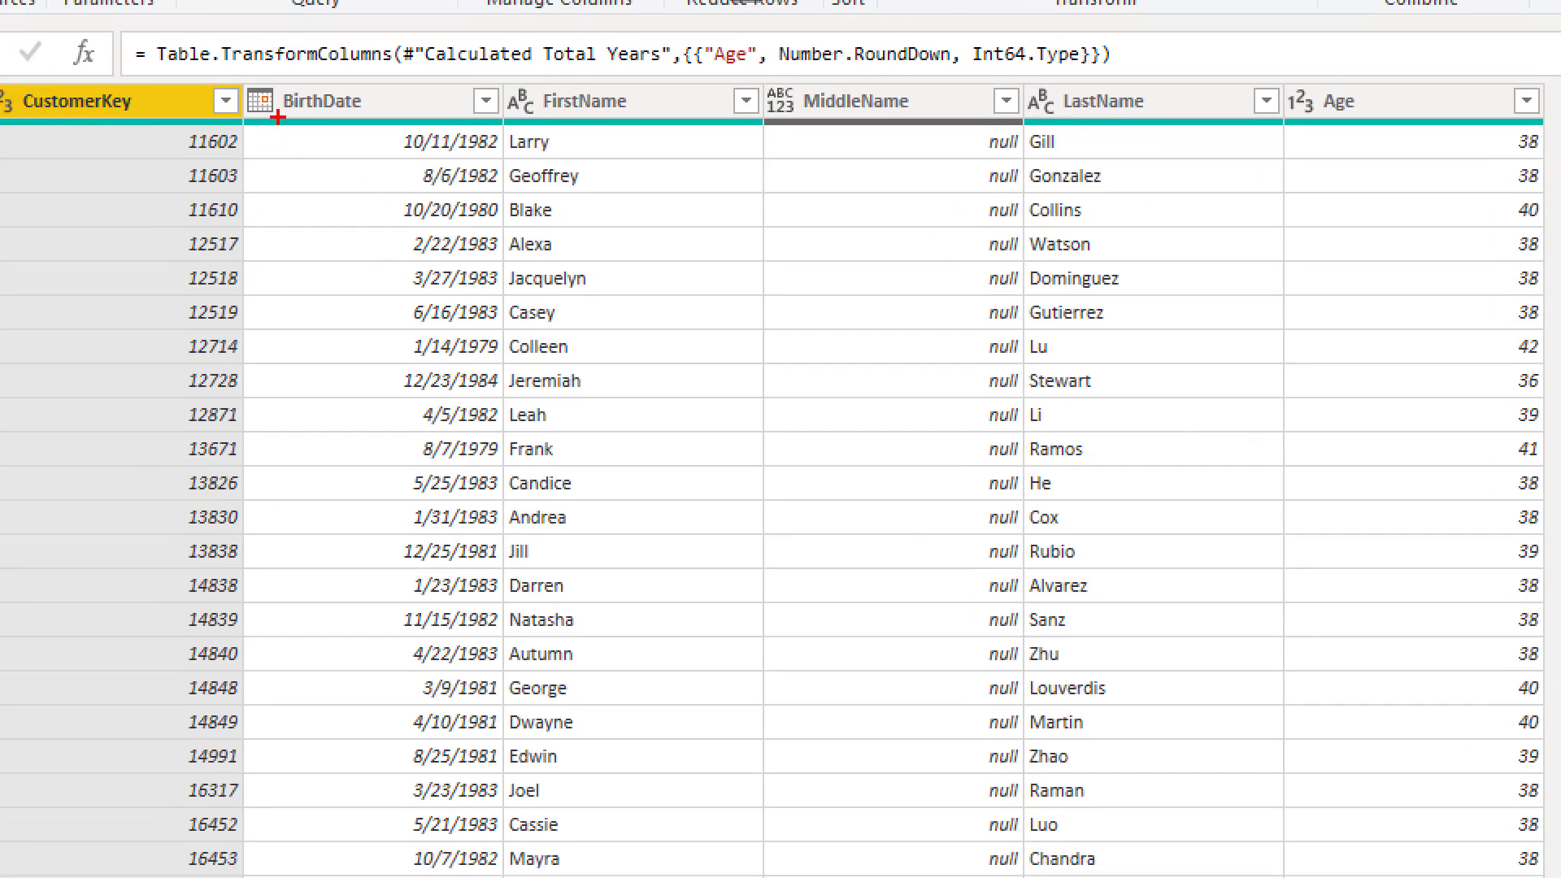
pyautogui.moveTo(236, 76)
pyautogui.mouseDown()
pyautogui.moveTo(433, 466)
pyautogui.moveTo(505, 742)
pyautogui.mouseUp()
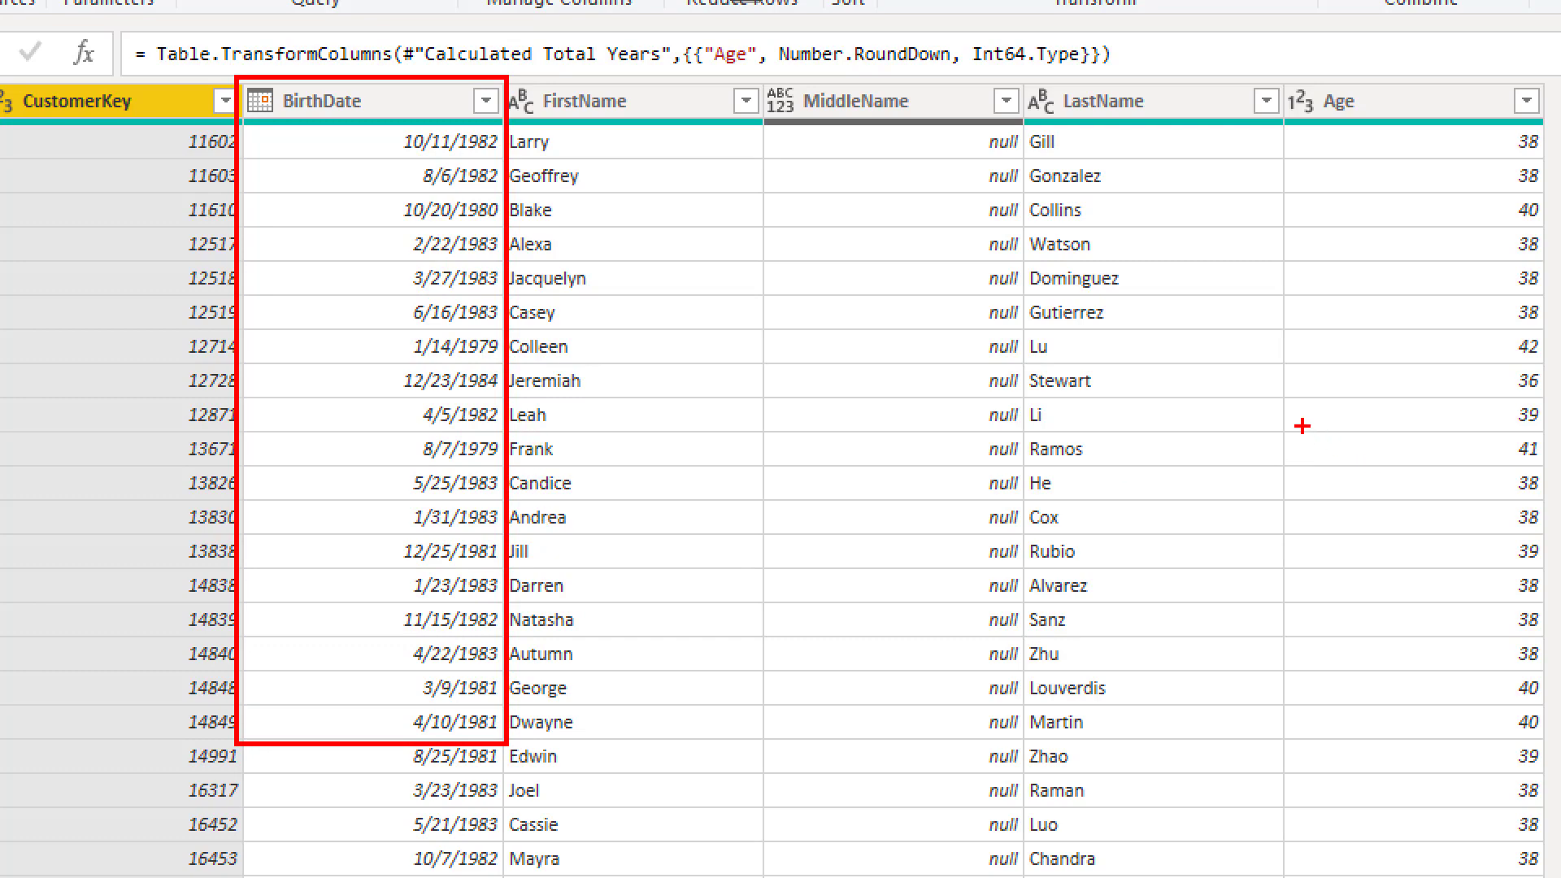
pyautogui.moveTo(1267, 422); pyautogui.dragTo(561, 422)
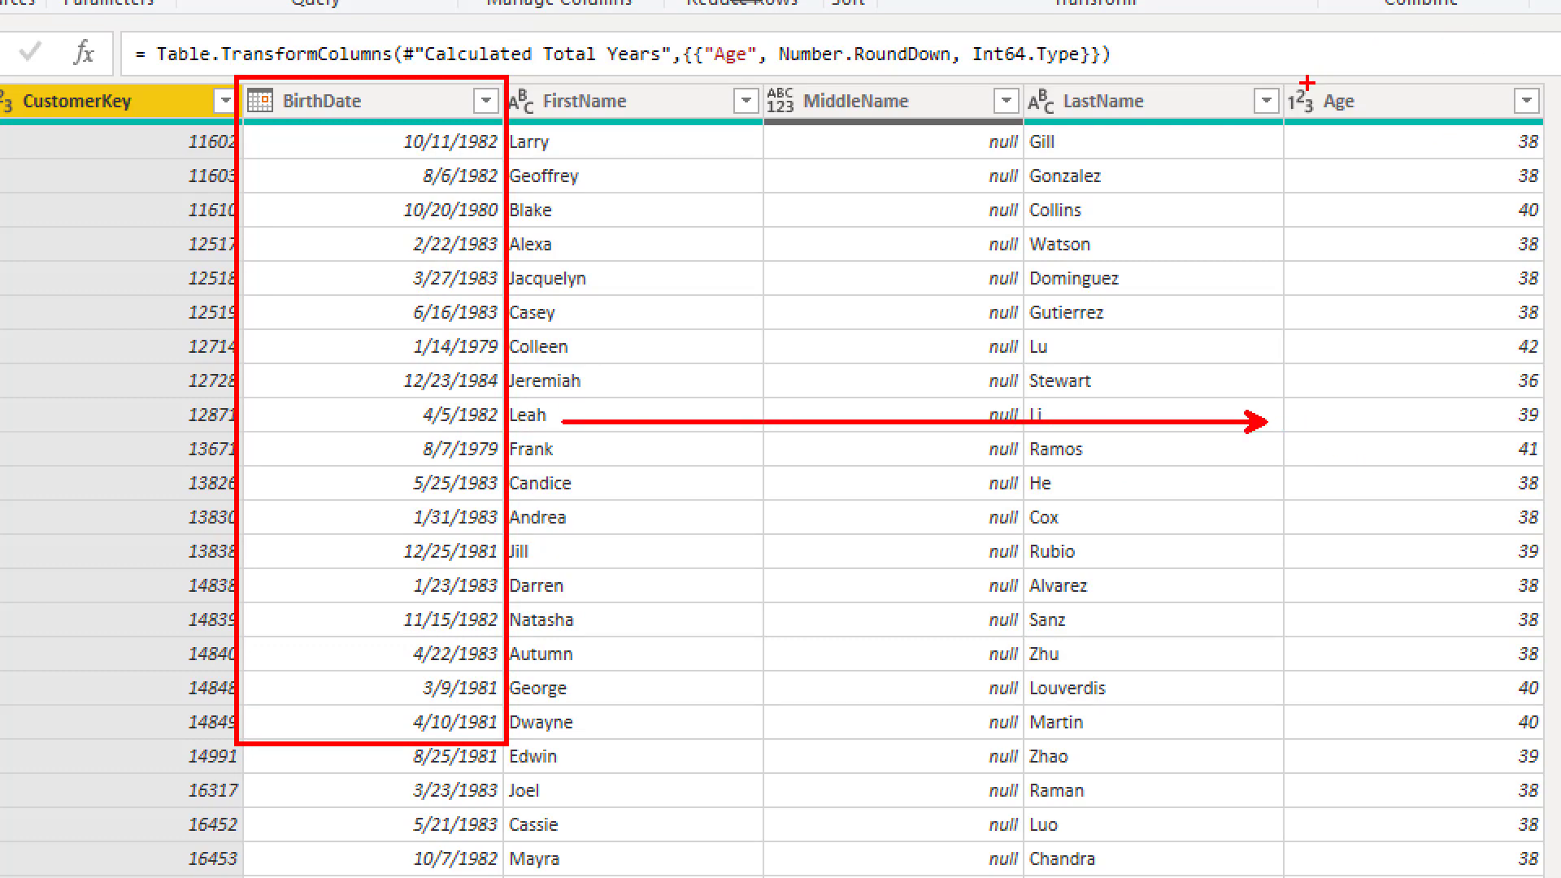
pyautogui.moveTo(1279, 78)
pyautogui.mouseDown()
pyautogui.moveTo(1535, 774)
pyautogui.moveTo(1550, 770)
pyautogui.mouseUp()
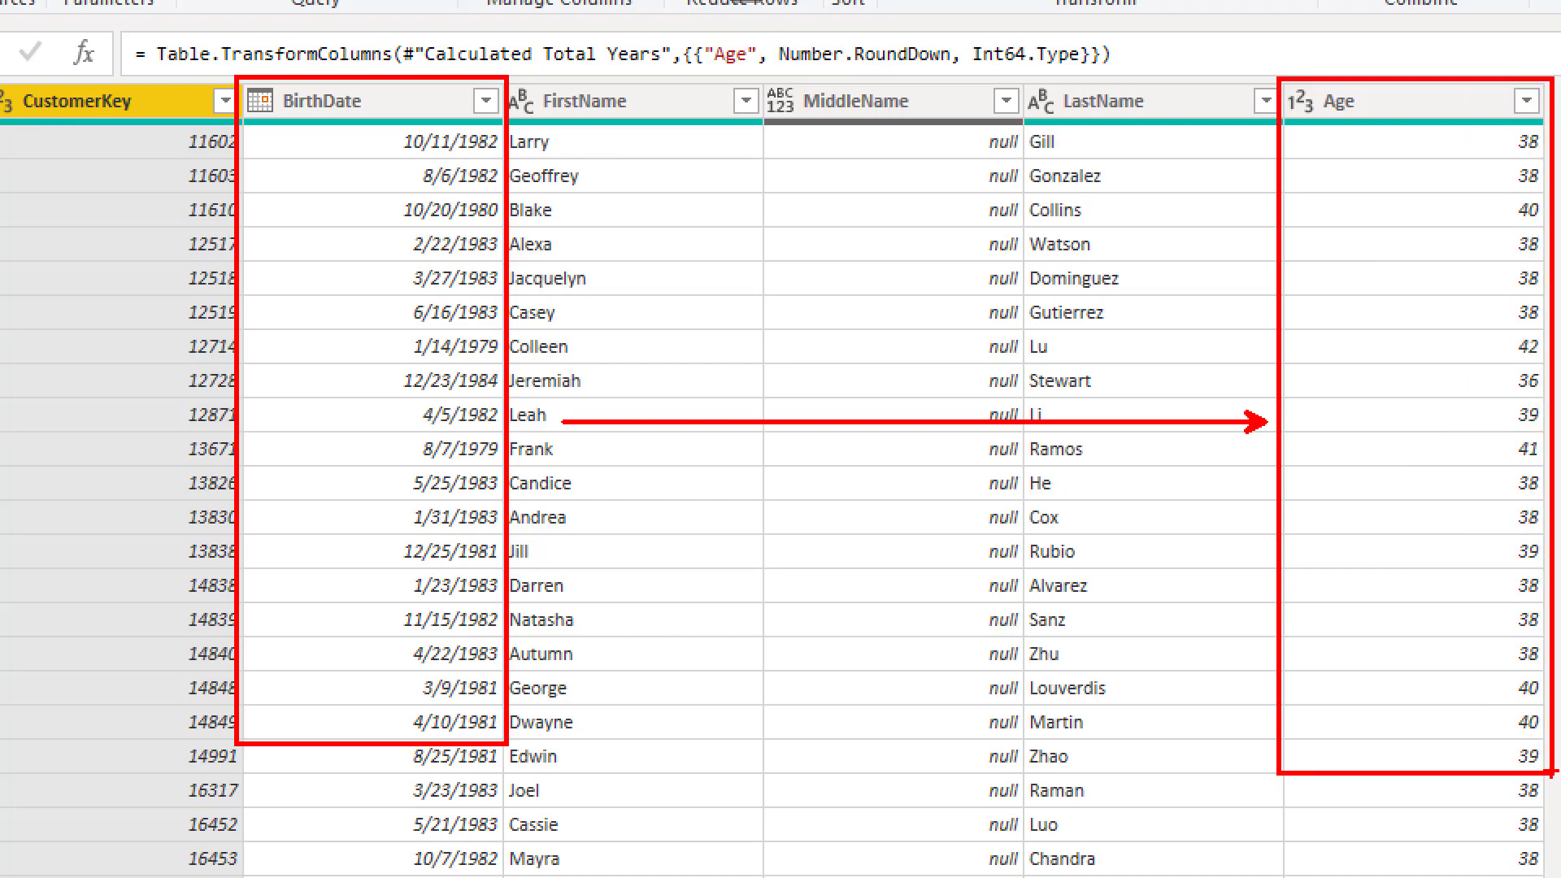
pyautogui.press('Escape')
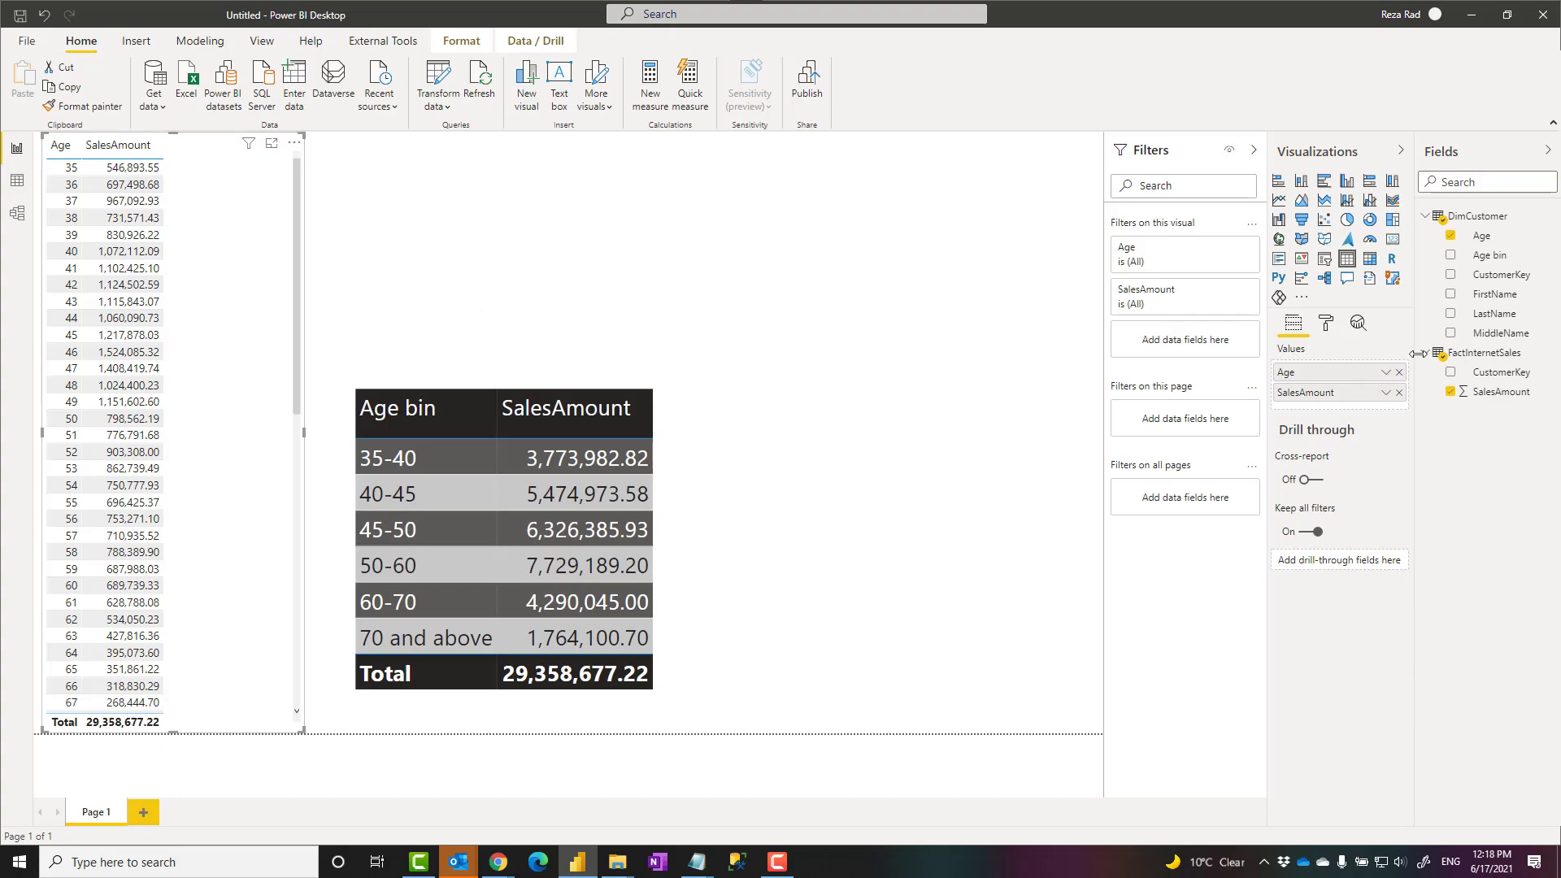
# Explore New group bin options for Age, including number of bins, then cancel without grouping.
pyautogui.rightClick(1494, 242)
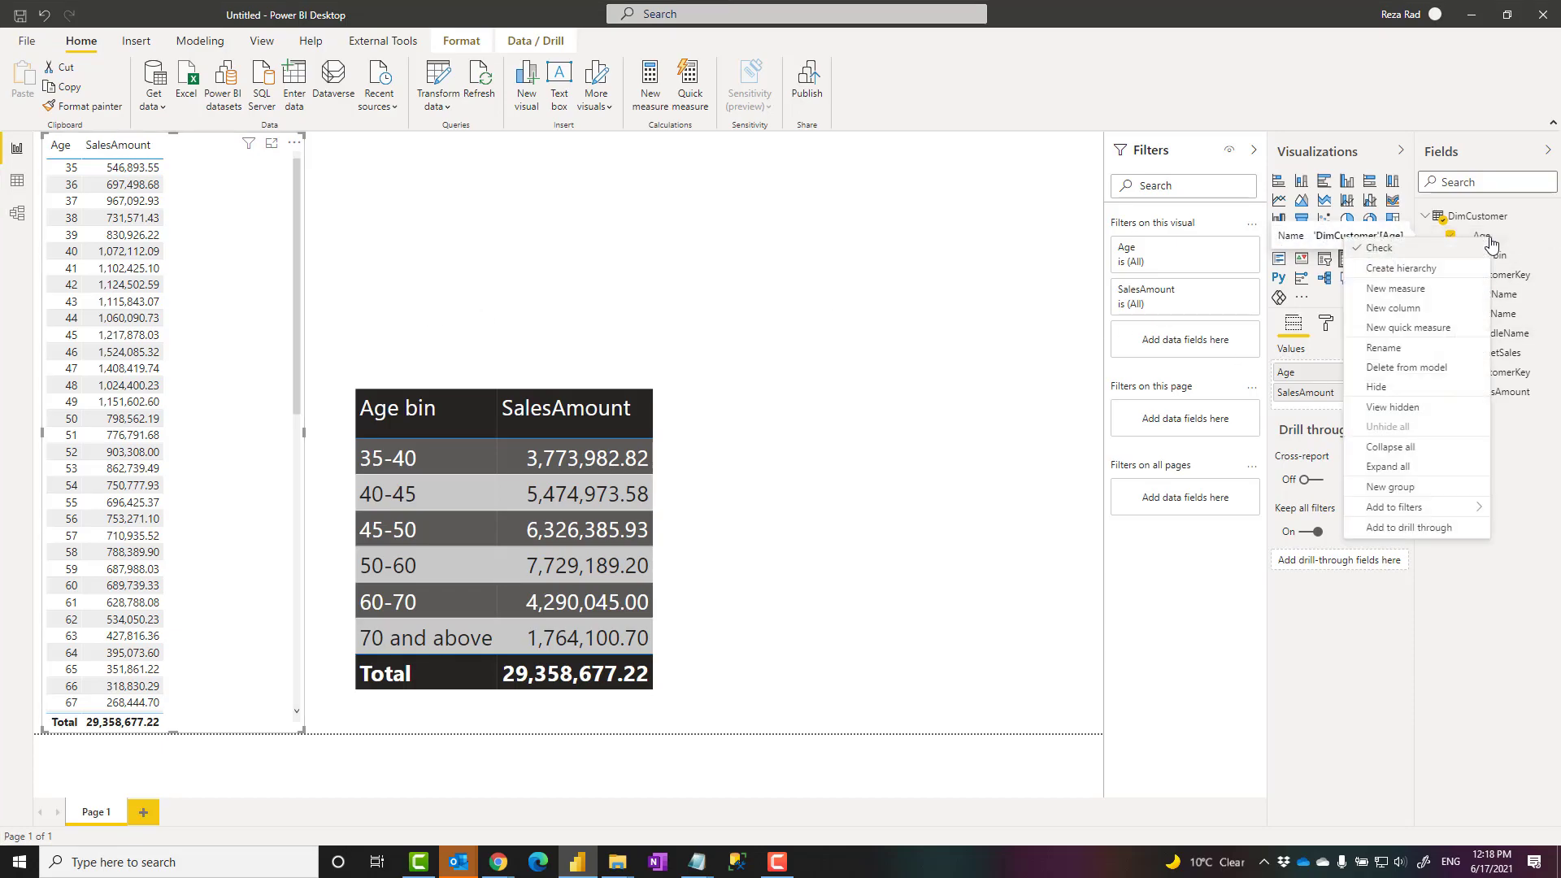
pyautogui.click(1392, 487)
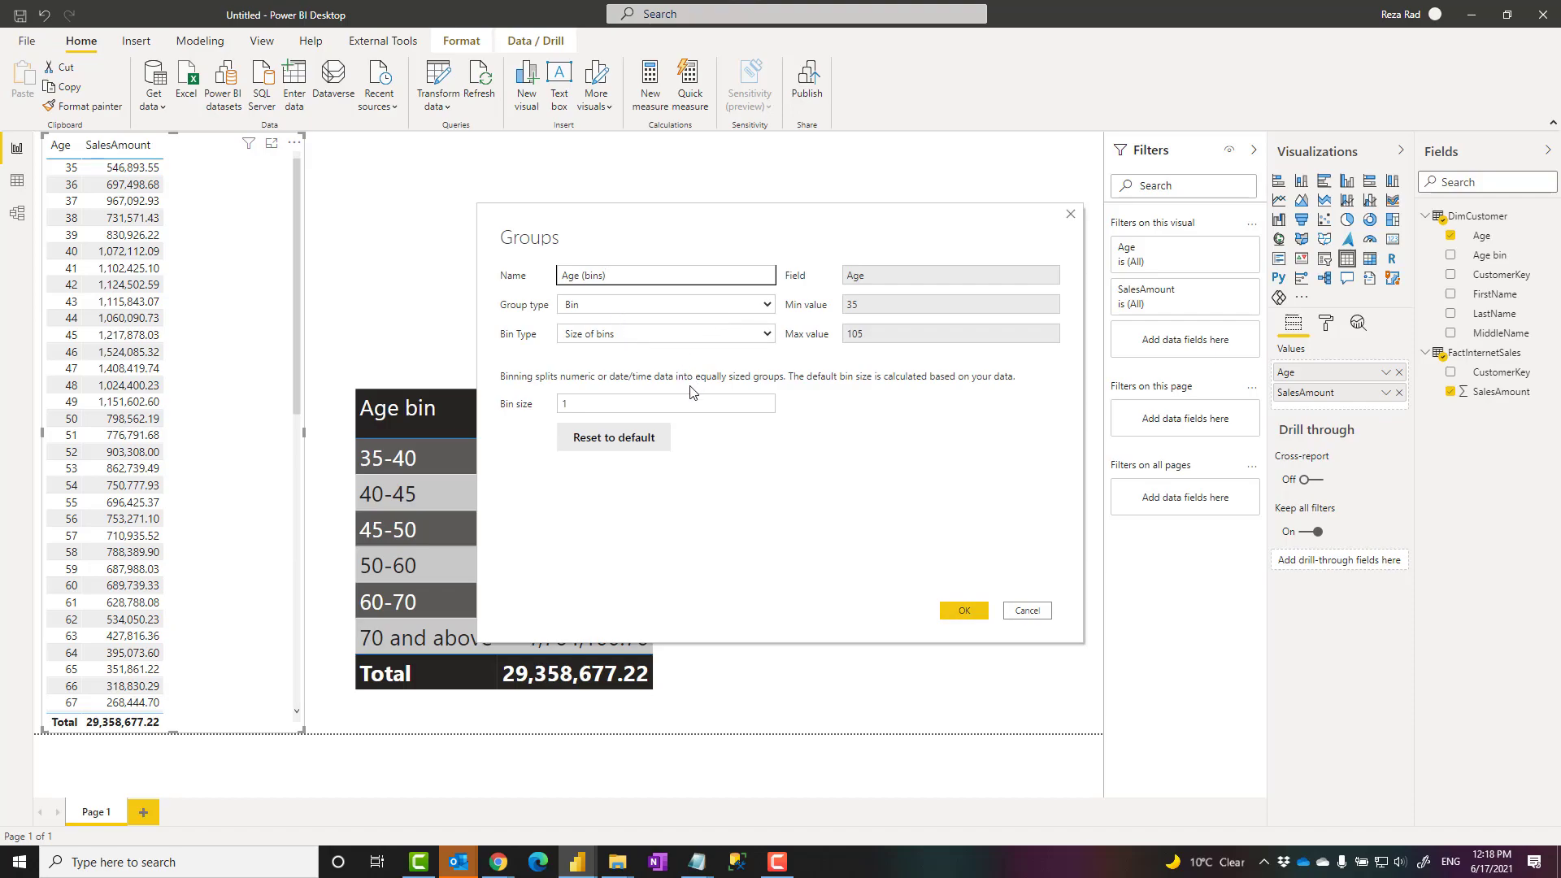
pyautogui.click(768, 335)
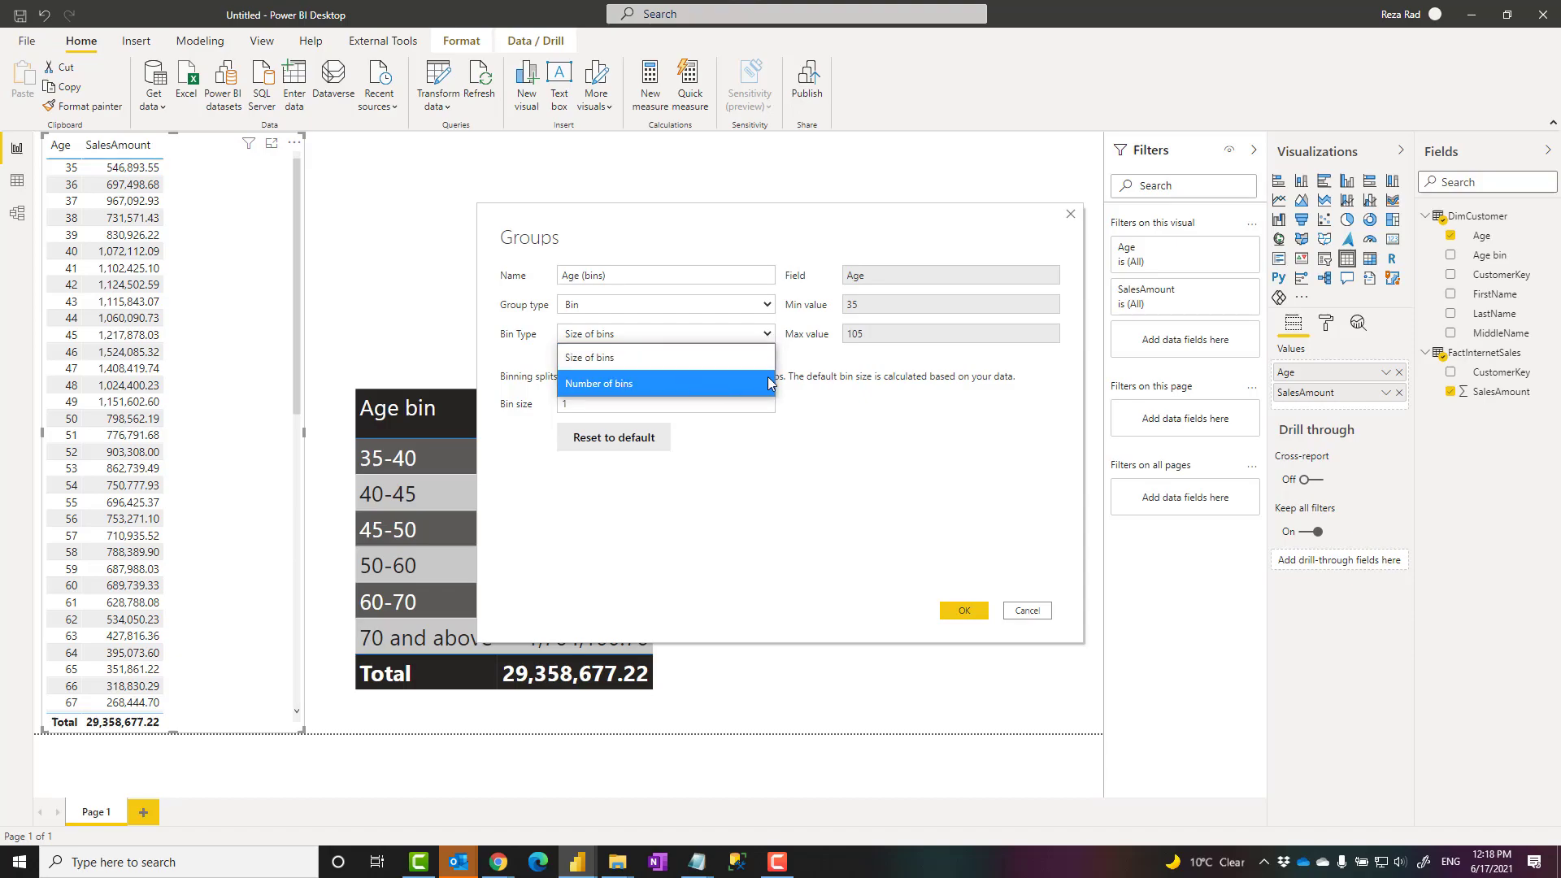
pyautogui.click(807, 365)
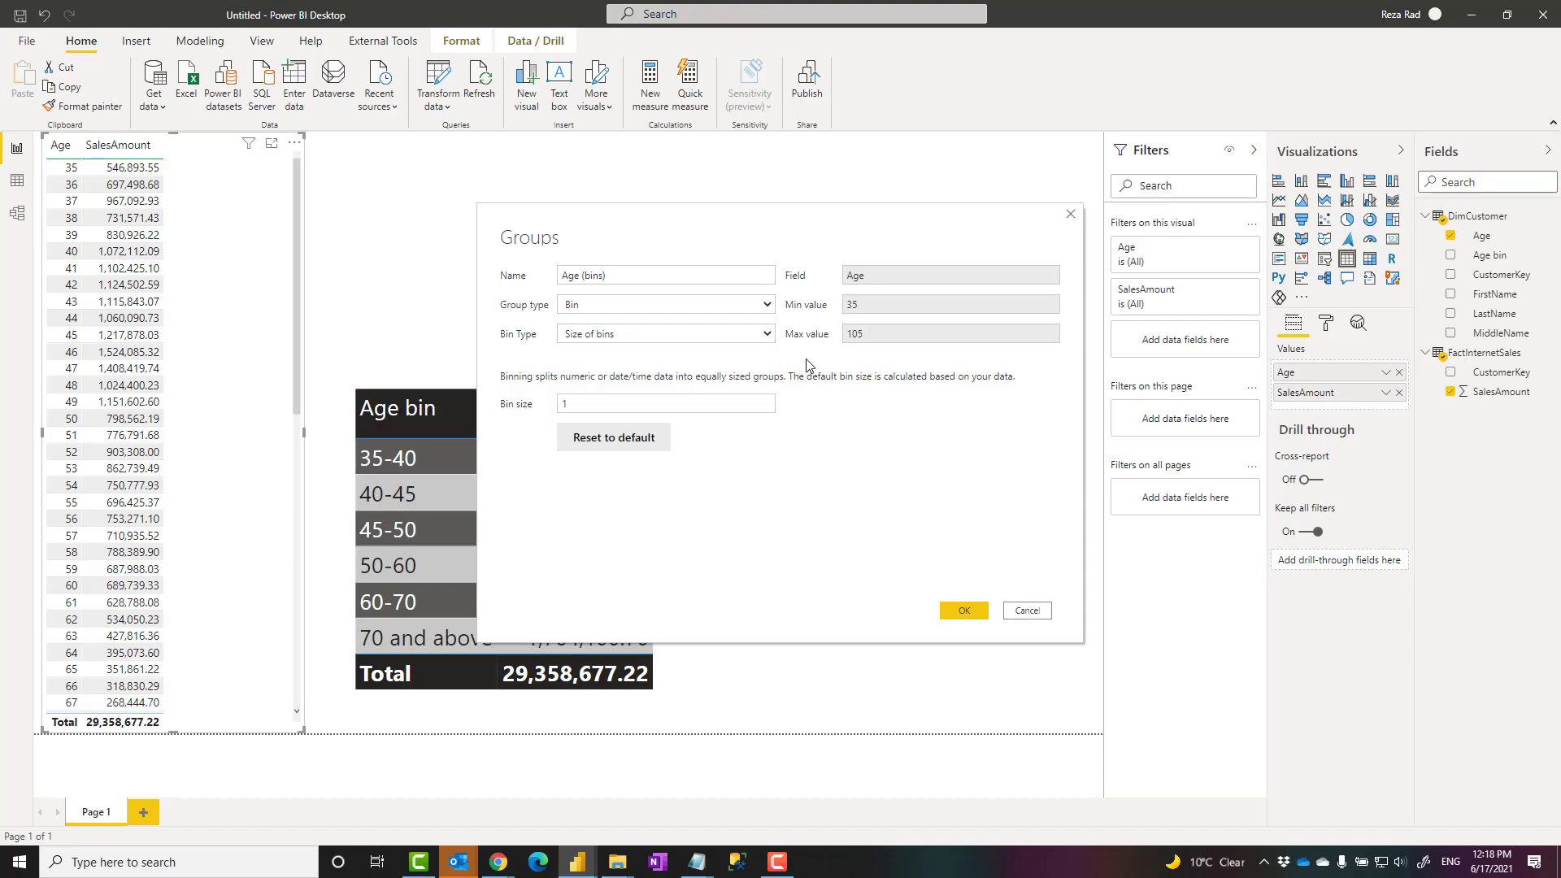
pyautogui.doubleClick(572, 404)
pyautogui.click(611, 332)
pyautogui.click(612, 382)
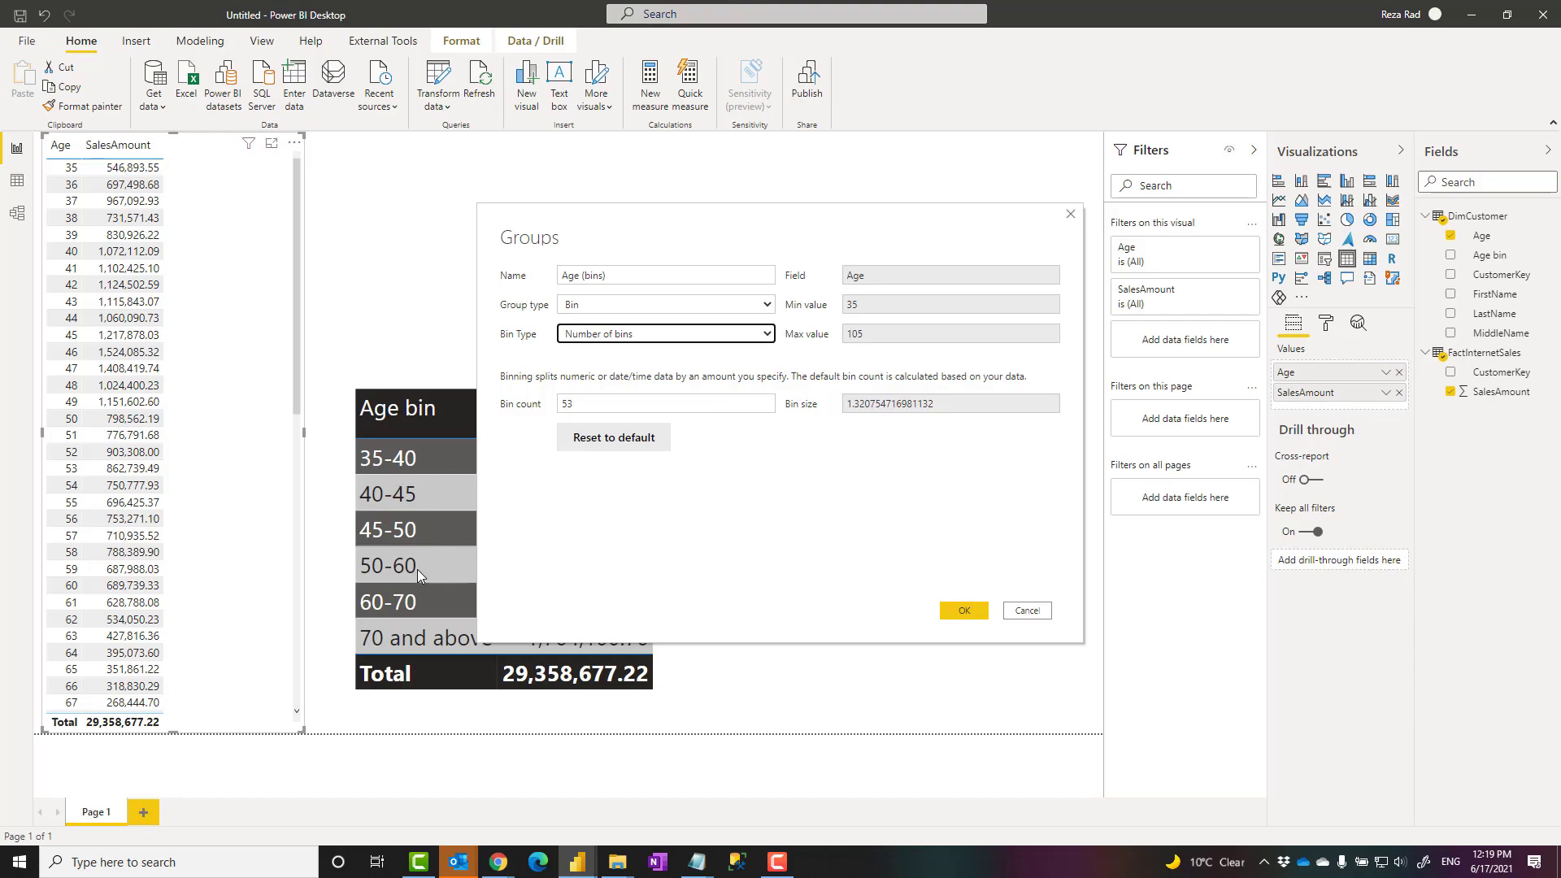
pyautogui.click(1026, 614)
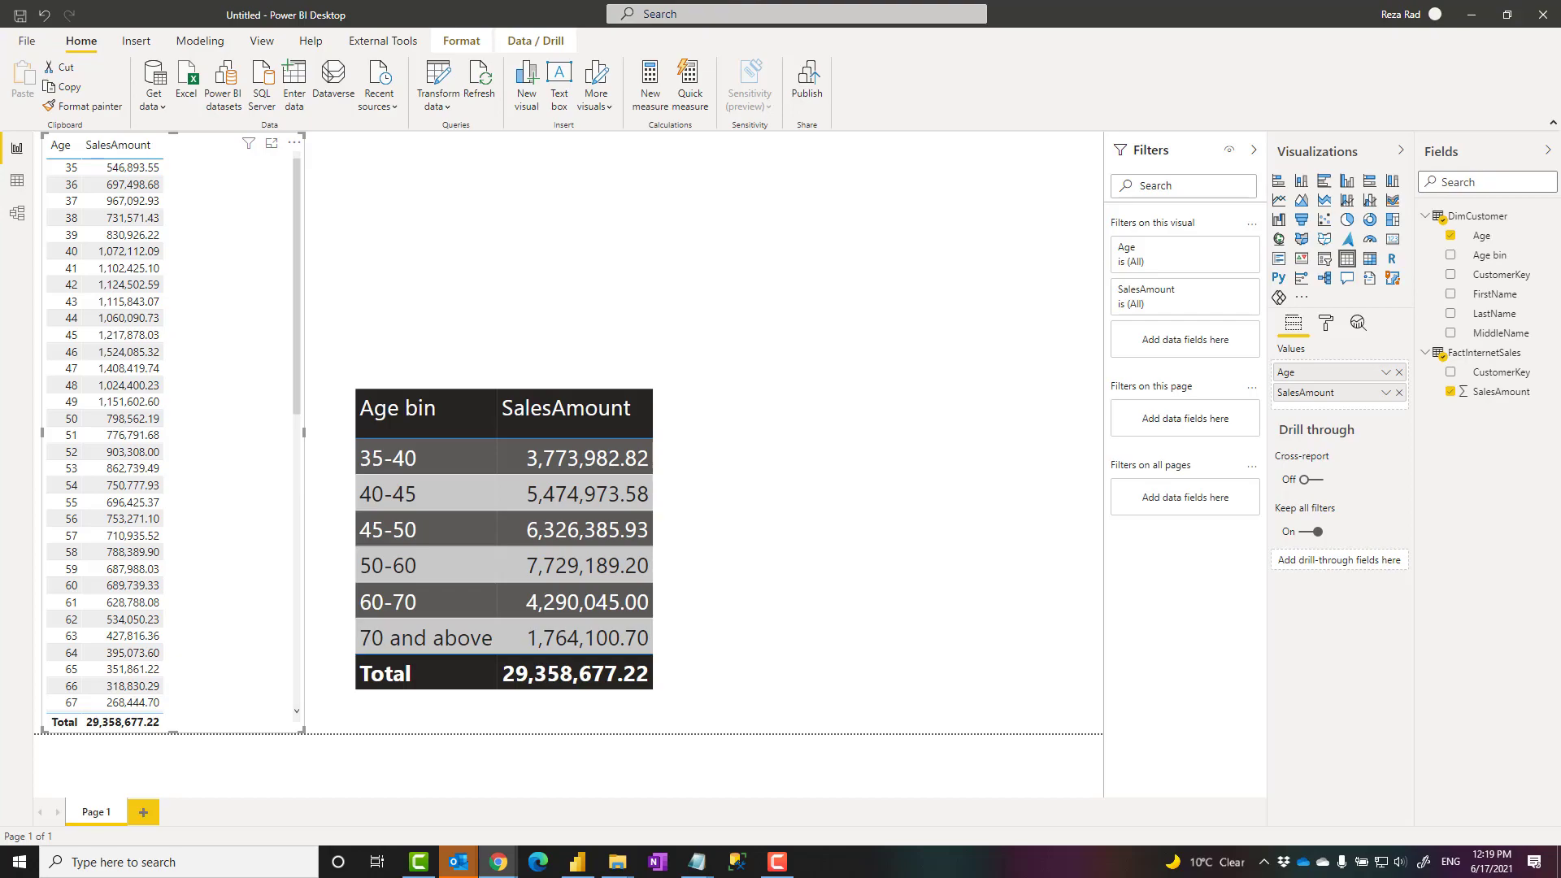
pyautogui.hotkey('alt', 'Tab')
pyautogui.moveTo(972, 207); pyautogui.dragTo(658, 182)
pyautogui.doubleClick(847, 187)
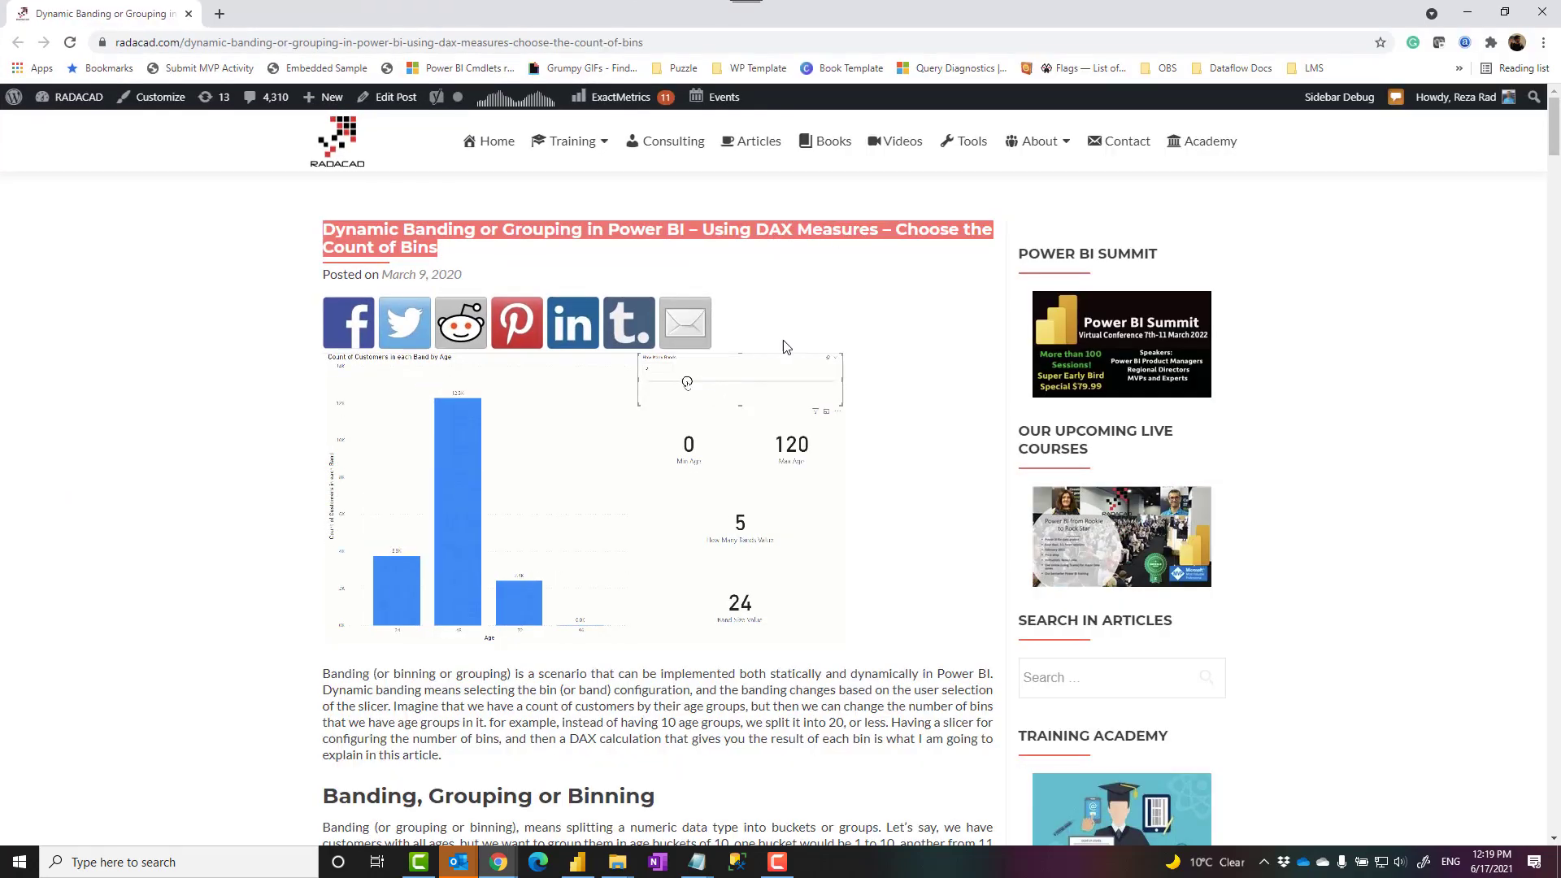
pyautogui.click(271, 316)
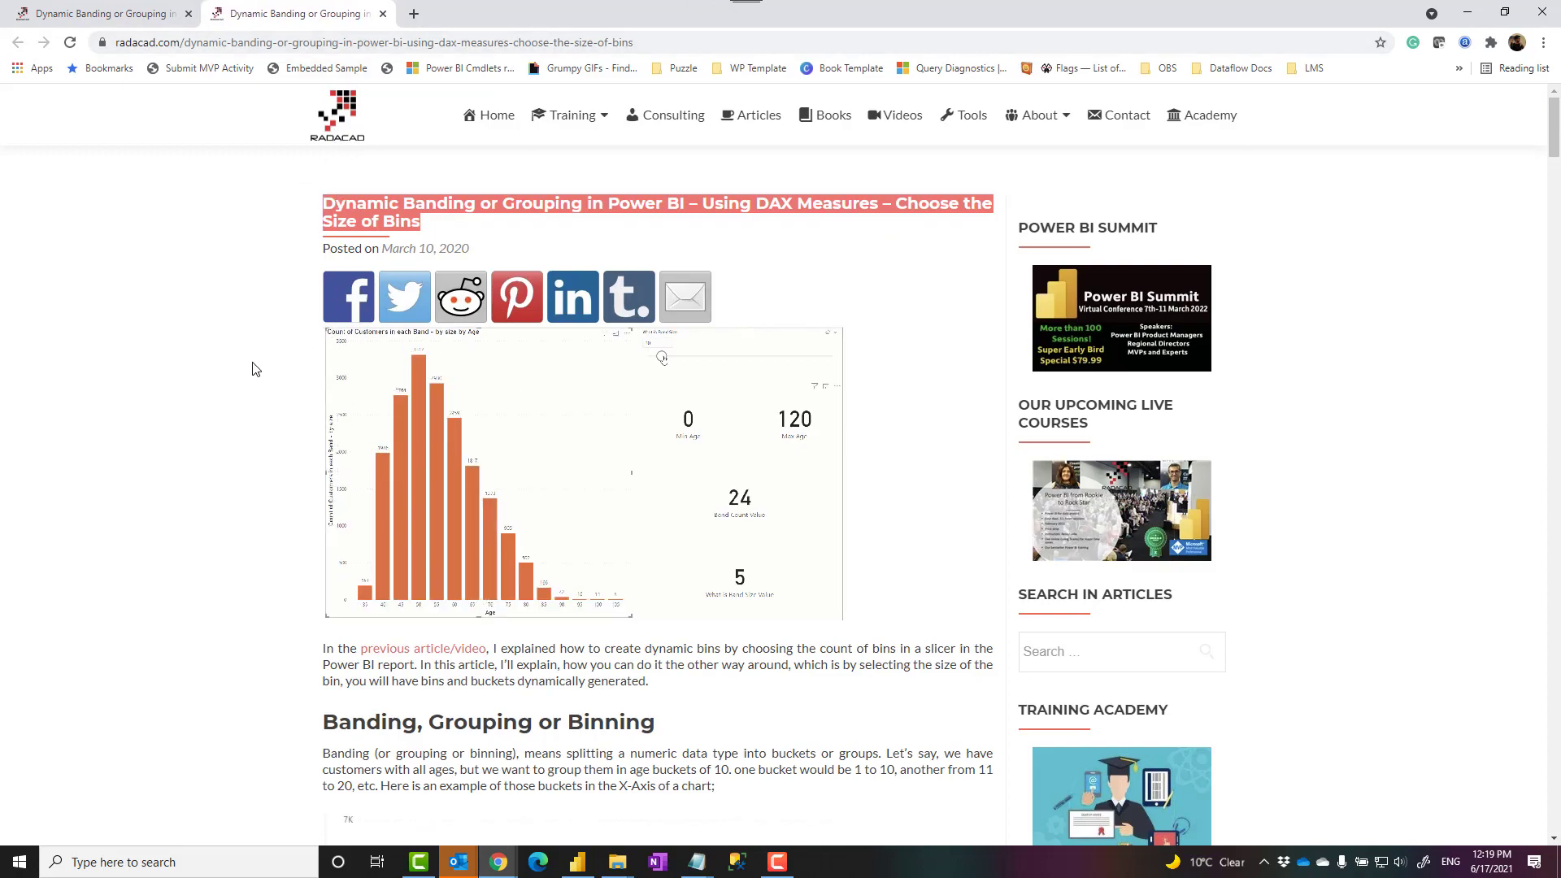
pyautogui.click(106, 15)
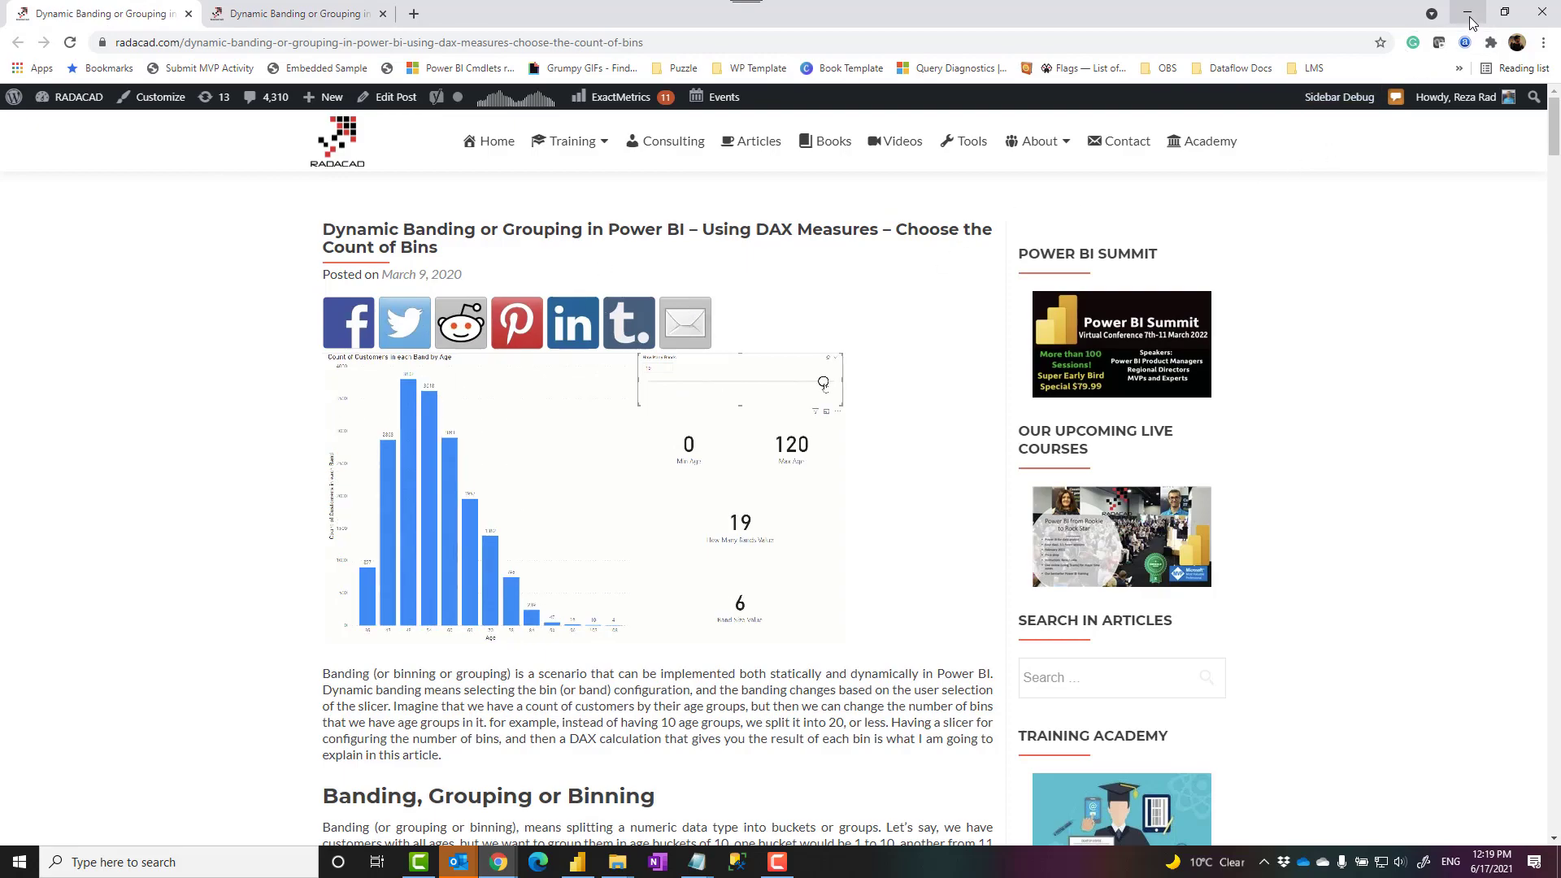
pyautogui.click(1470, 18)
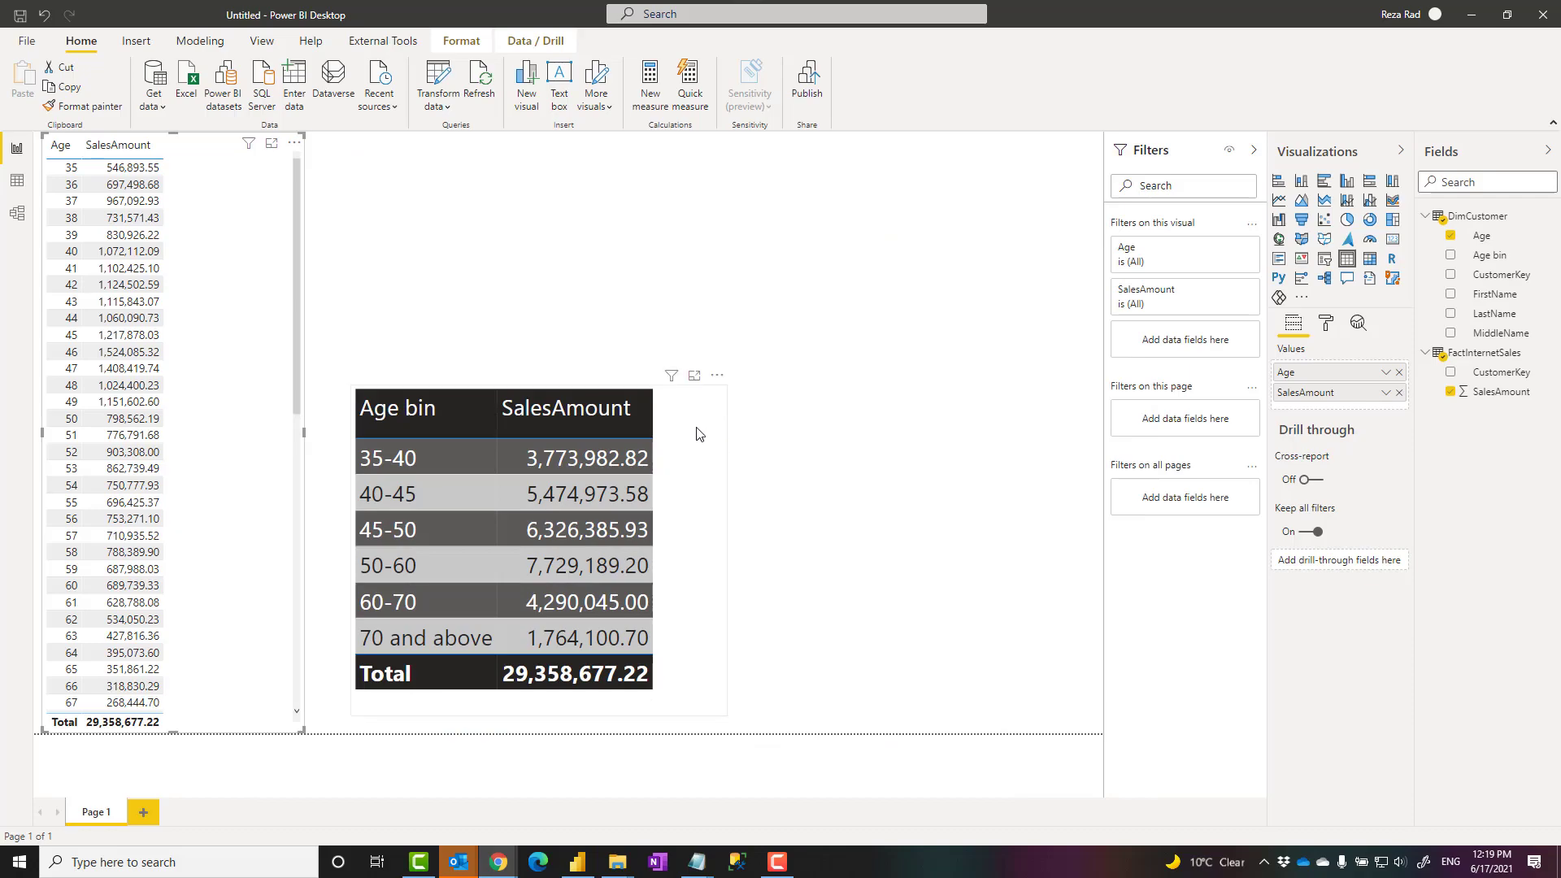
# Select then deselect the SalesAmount by Age bin table, and open Power Query Editor.
pyautogui.click(691, 443)
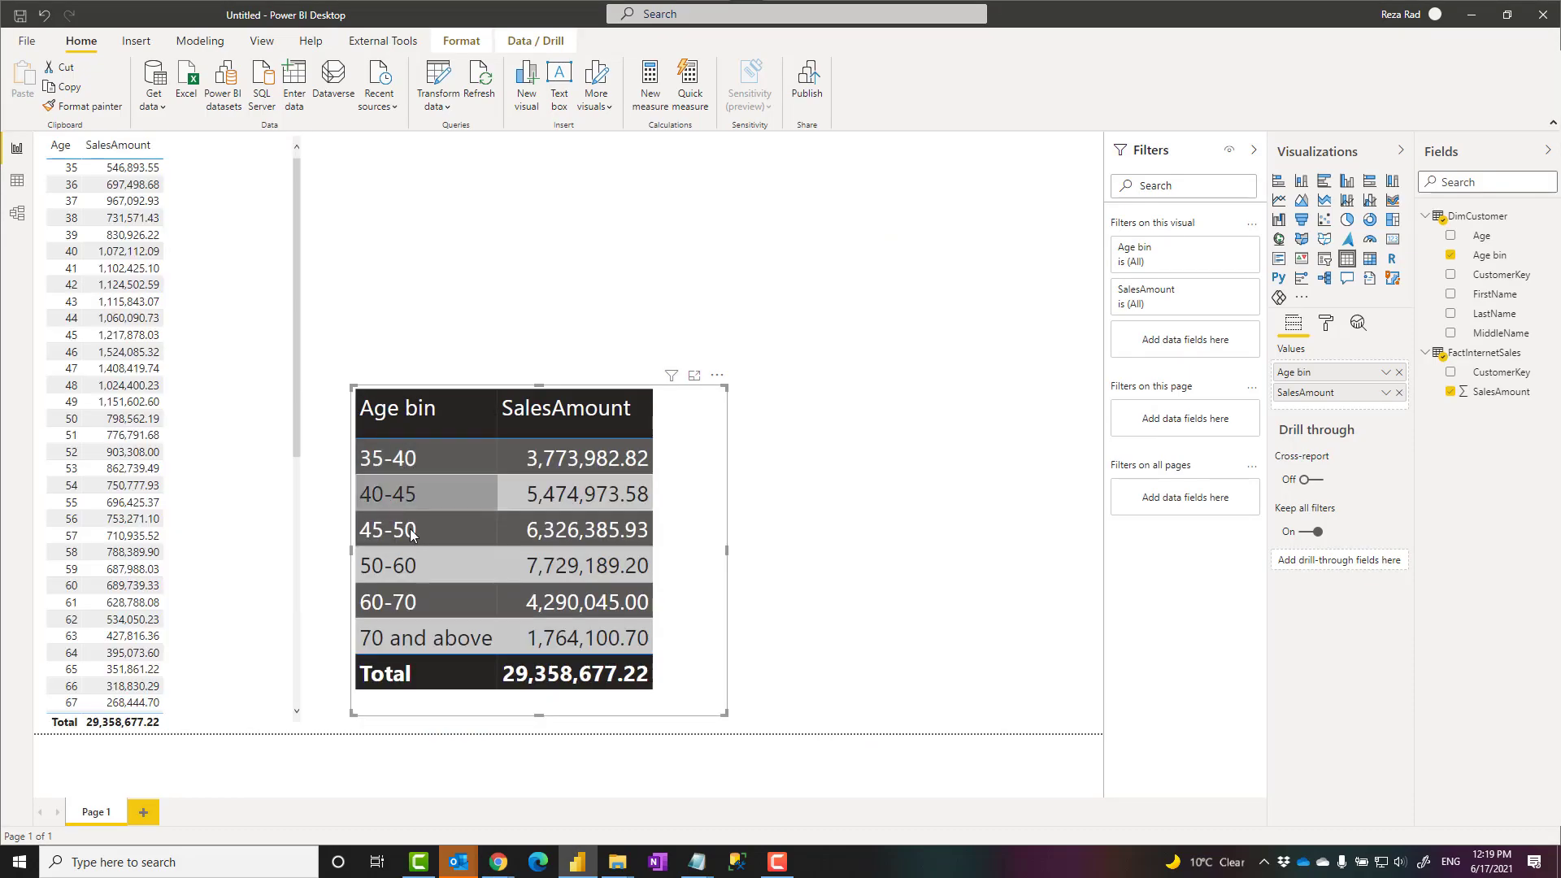
pyautogui.click(787, 518)
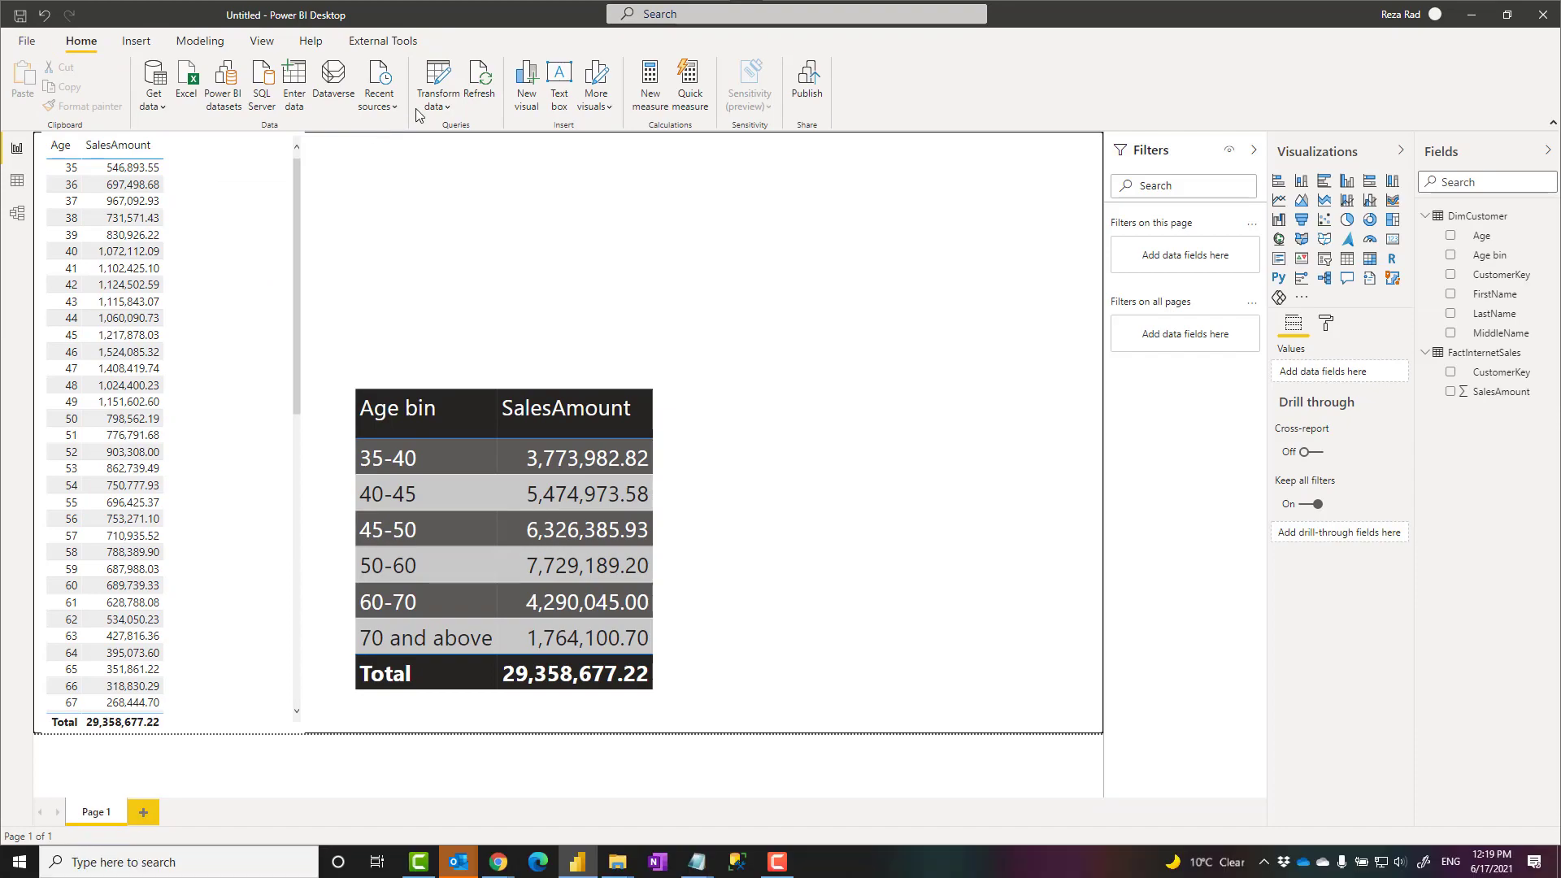
pyautogui.click(869, 174)
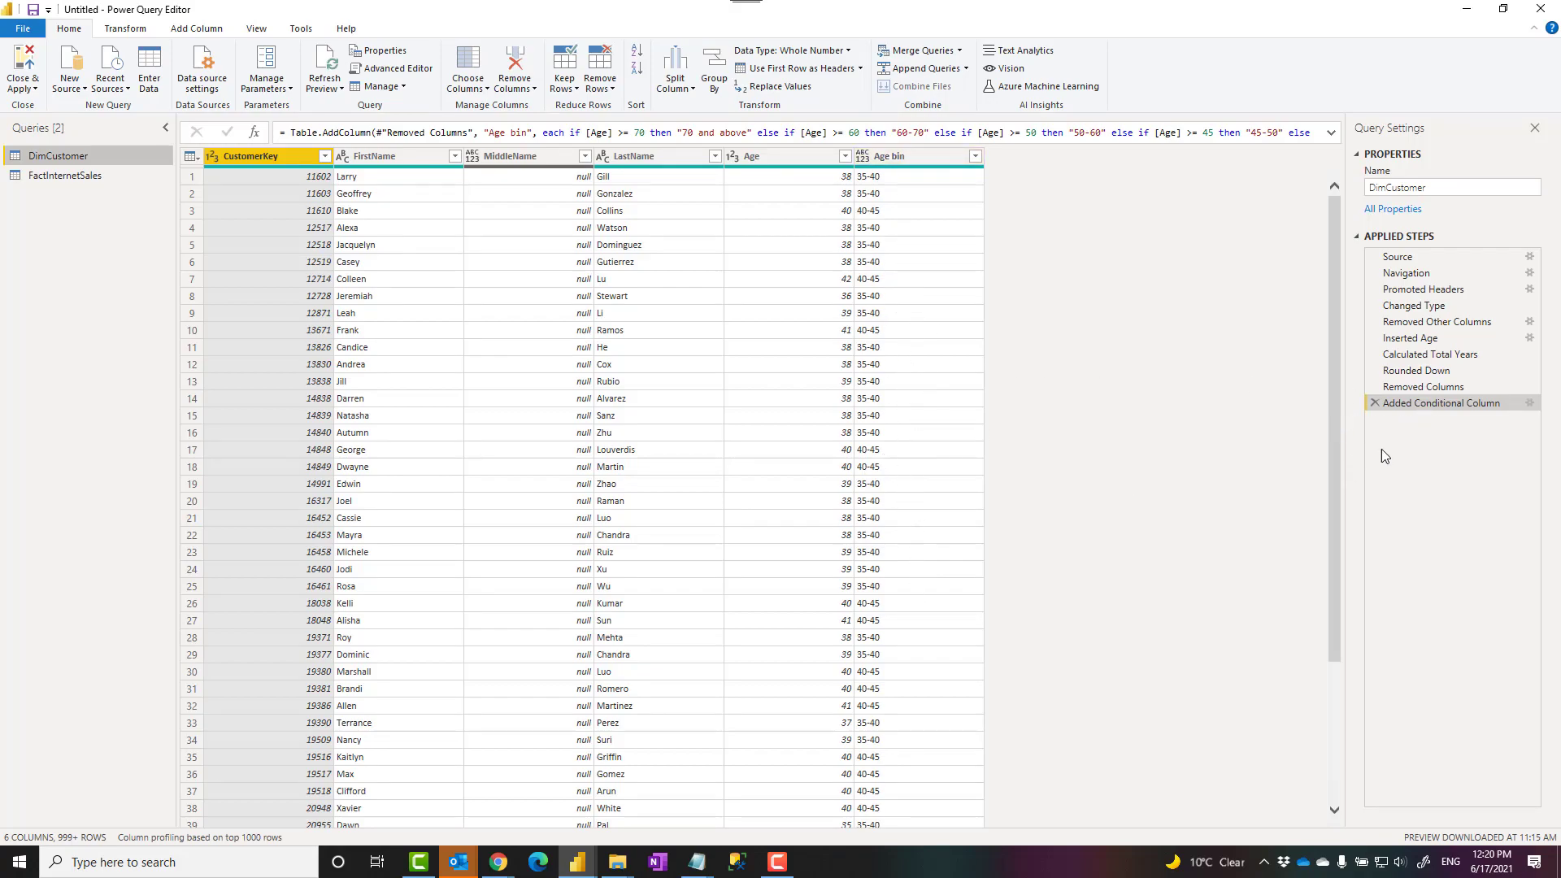
# Try a conditional column at Removed Columns, decline the insert-step warning, and open Added Conditional Column settings.
pyautogui.click(1435, 387)
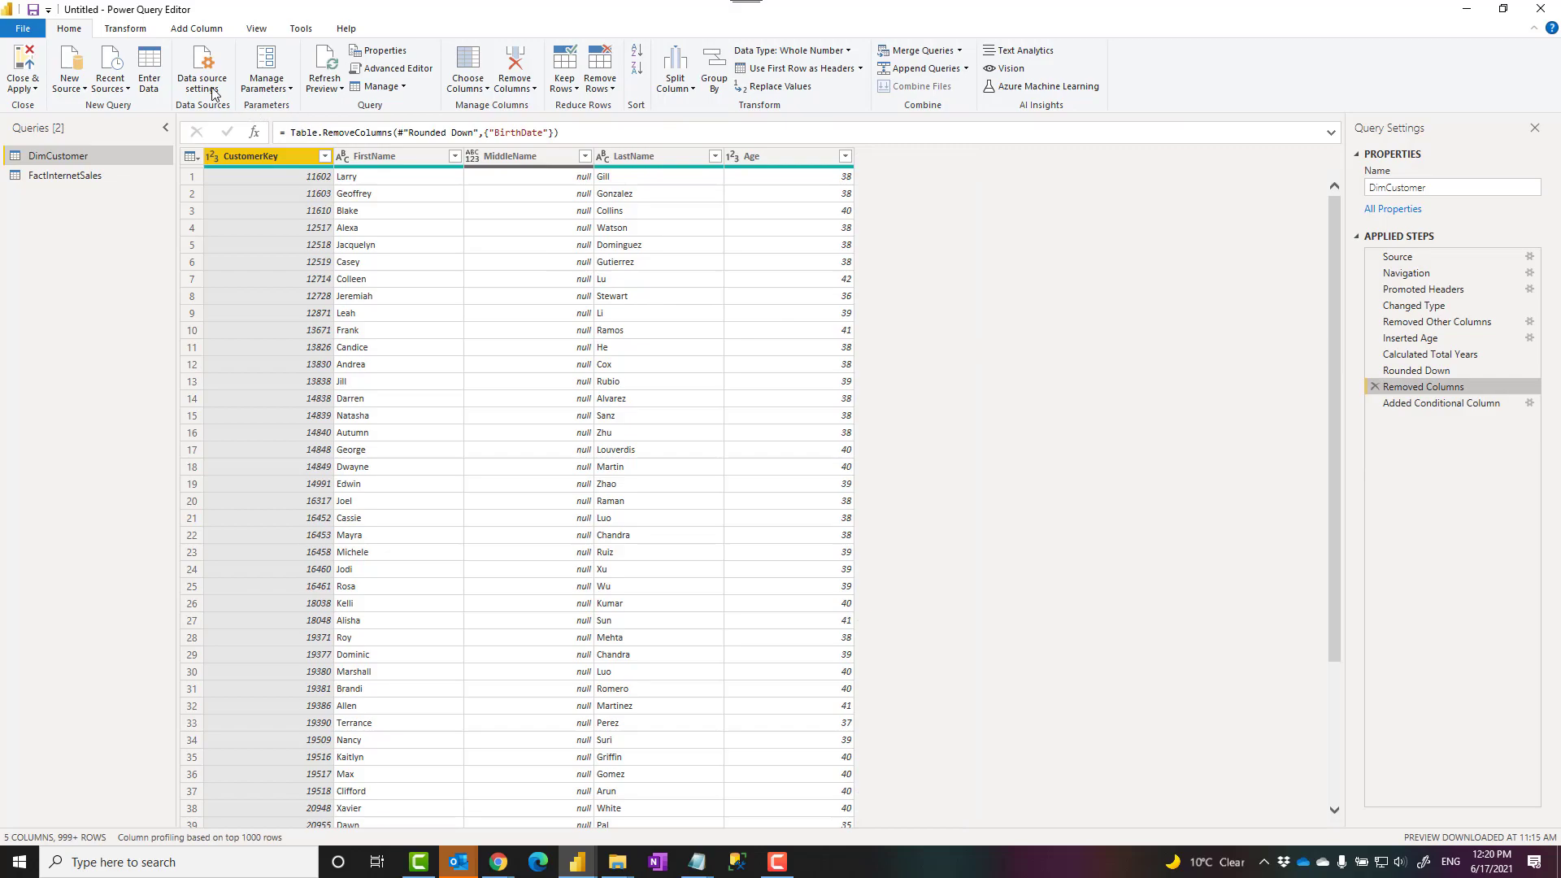
pyautogui.click(183, 30)
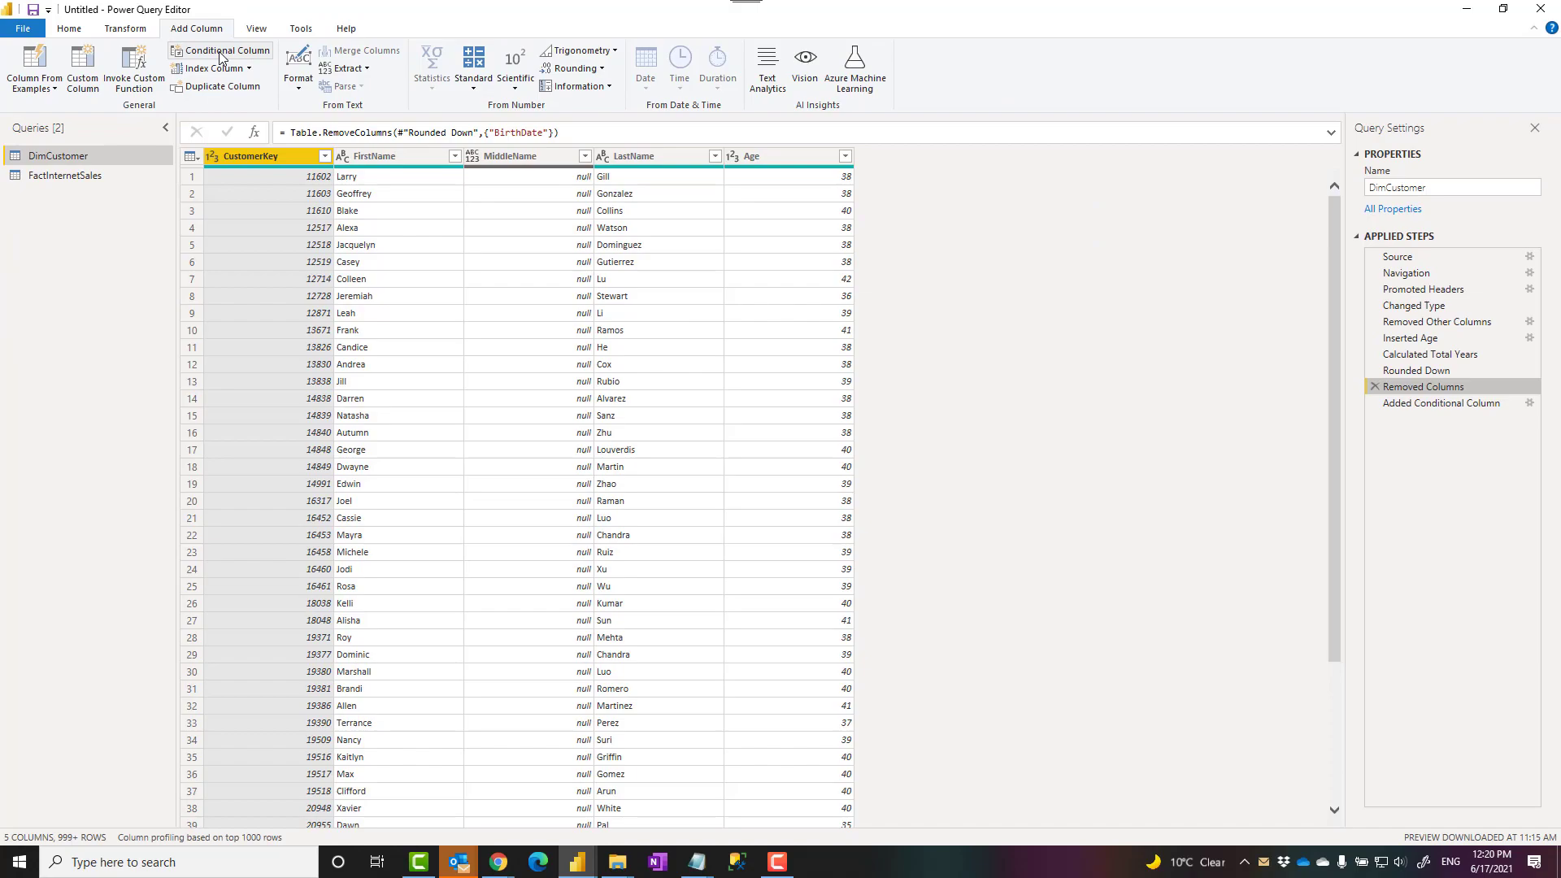
pyautogui.click(226, 64)
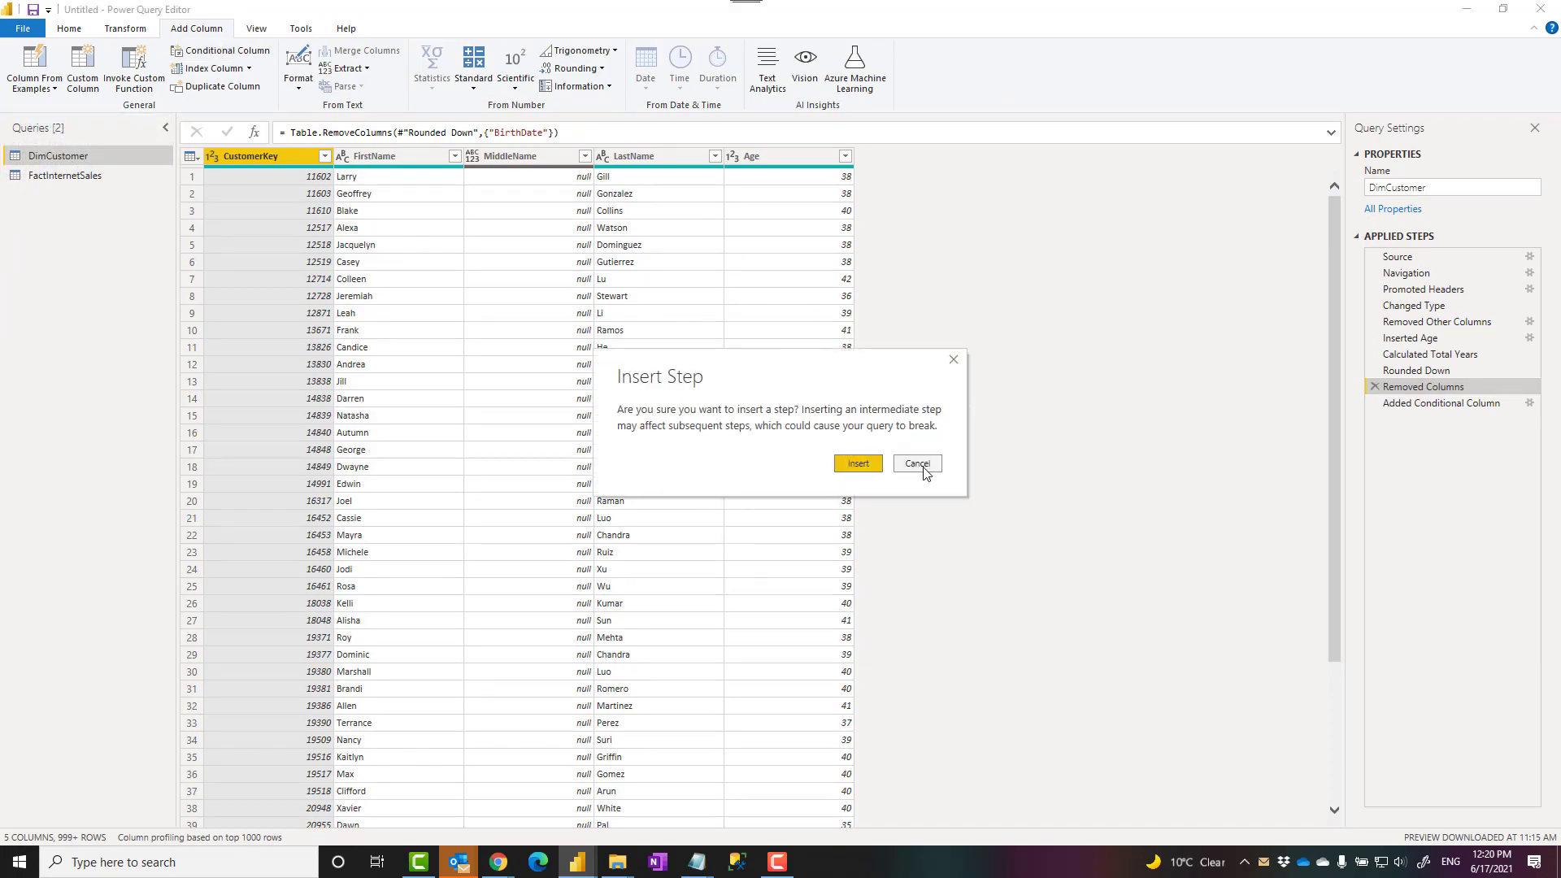
pyautogui.click(917, 464)
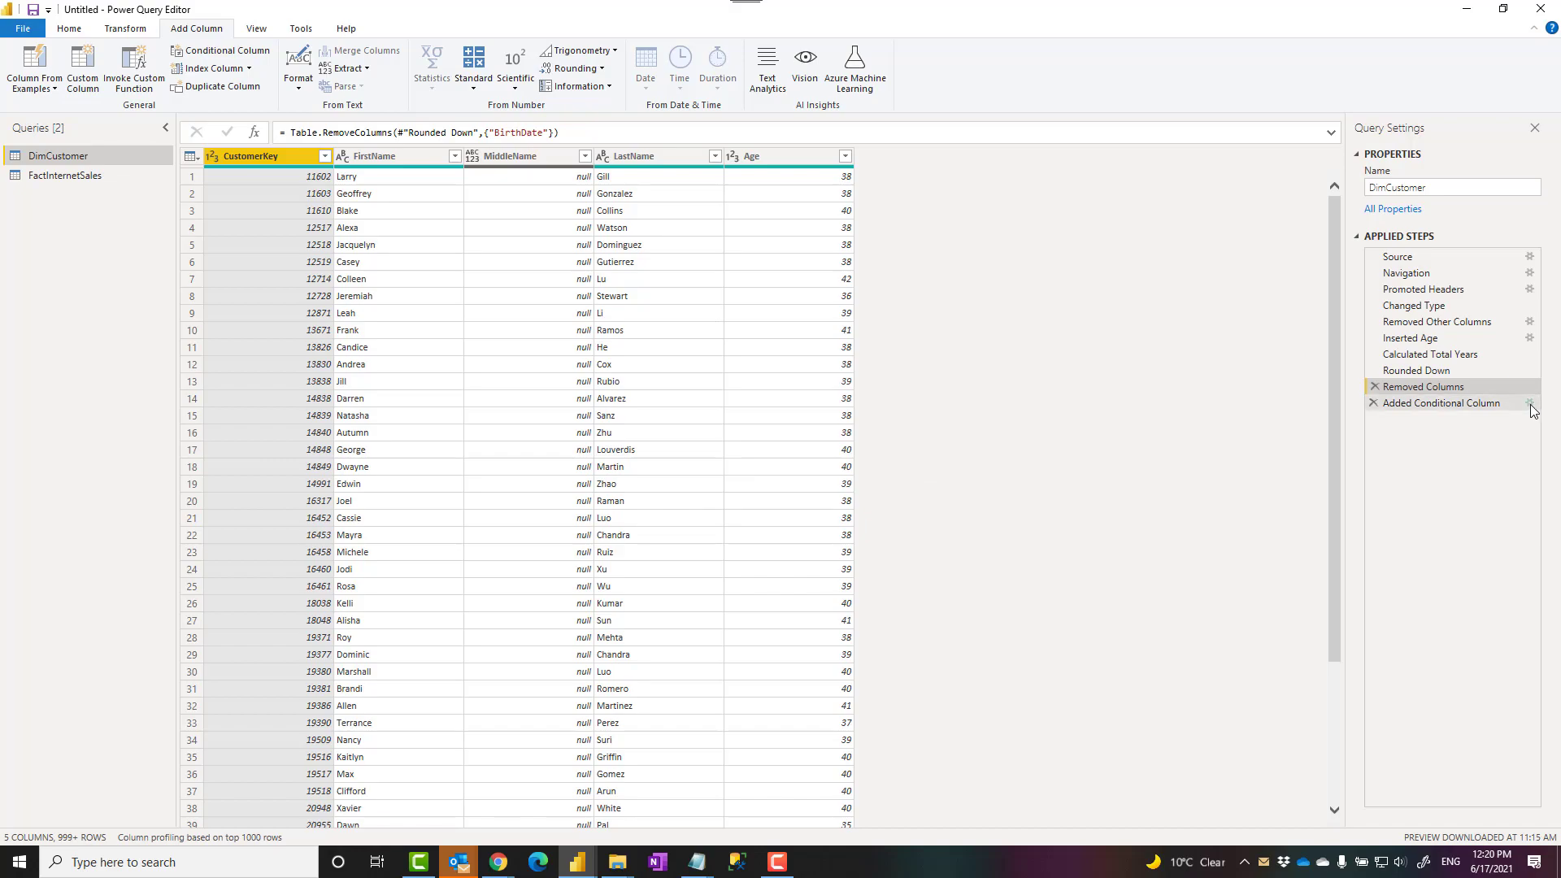
pyautogui.click(1496, 403)
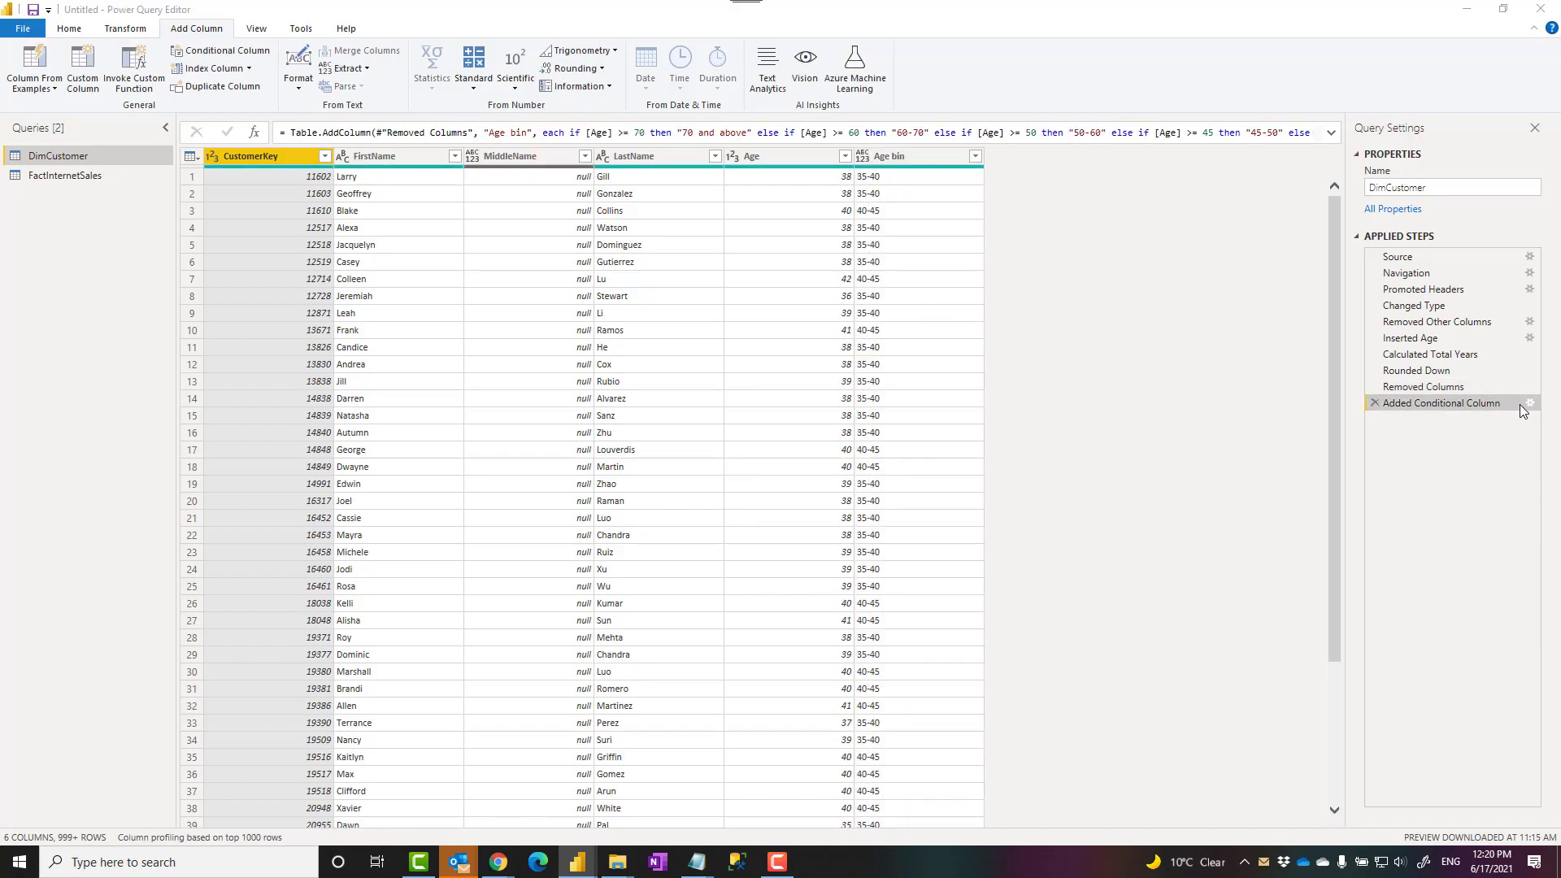
pyautogui.click(1521, 404)
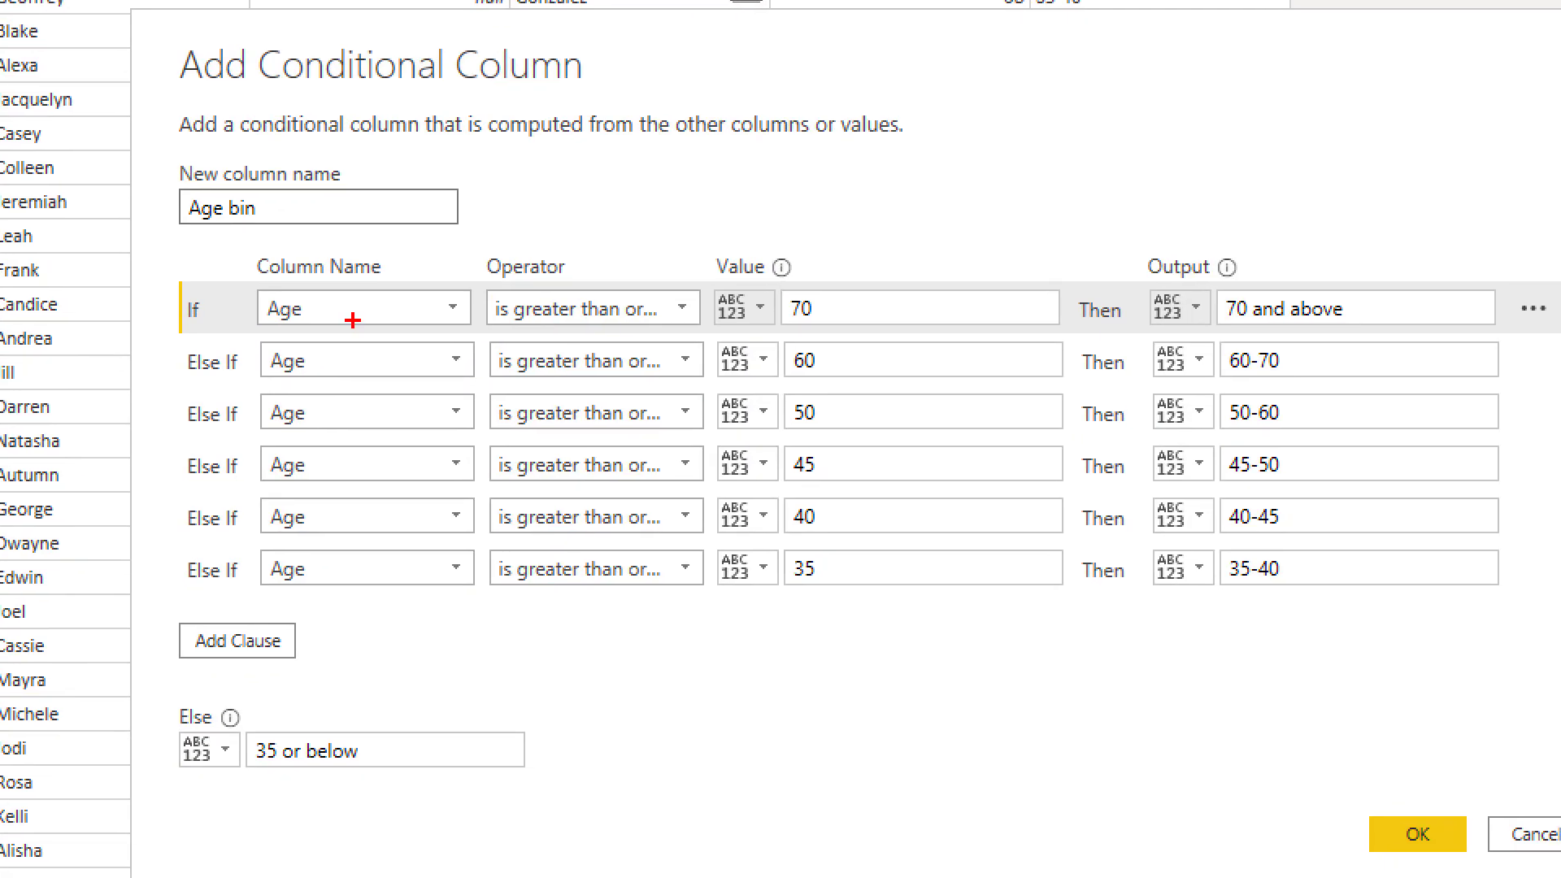
pyautogui.moveTo(179, 161)
pyautogui.mouseDown()
pyautogui.moveTo(224, 208)
pyautogui.moveTo(380, 225)
pyautogui.mouseUp()
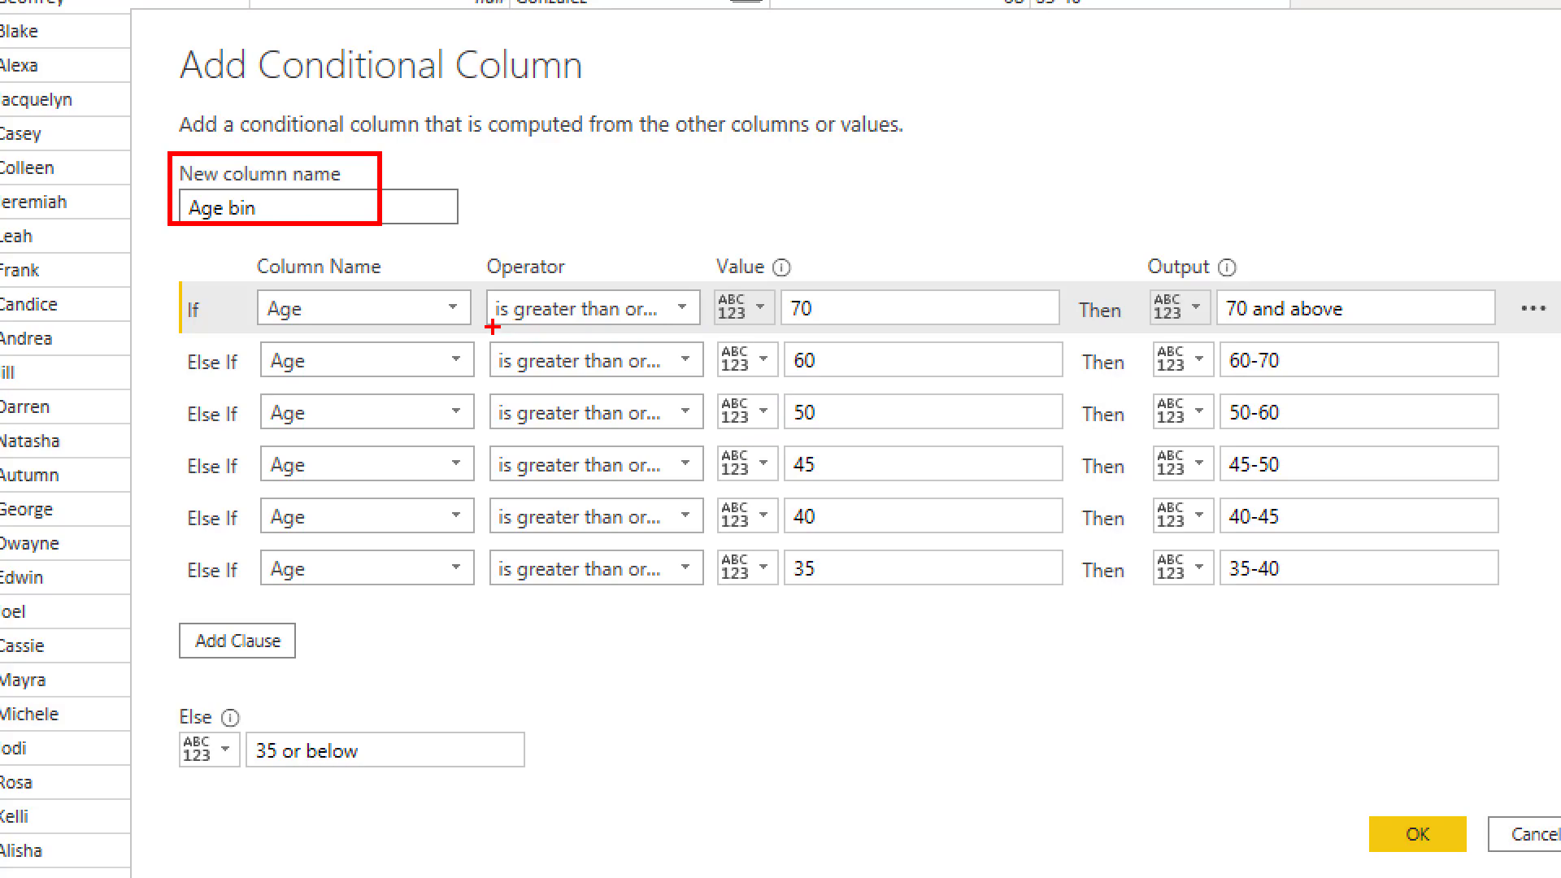
pyautogui.moveTo(492, 327); pyautogui.dragTo(698, 327)
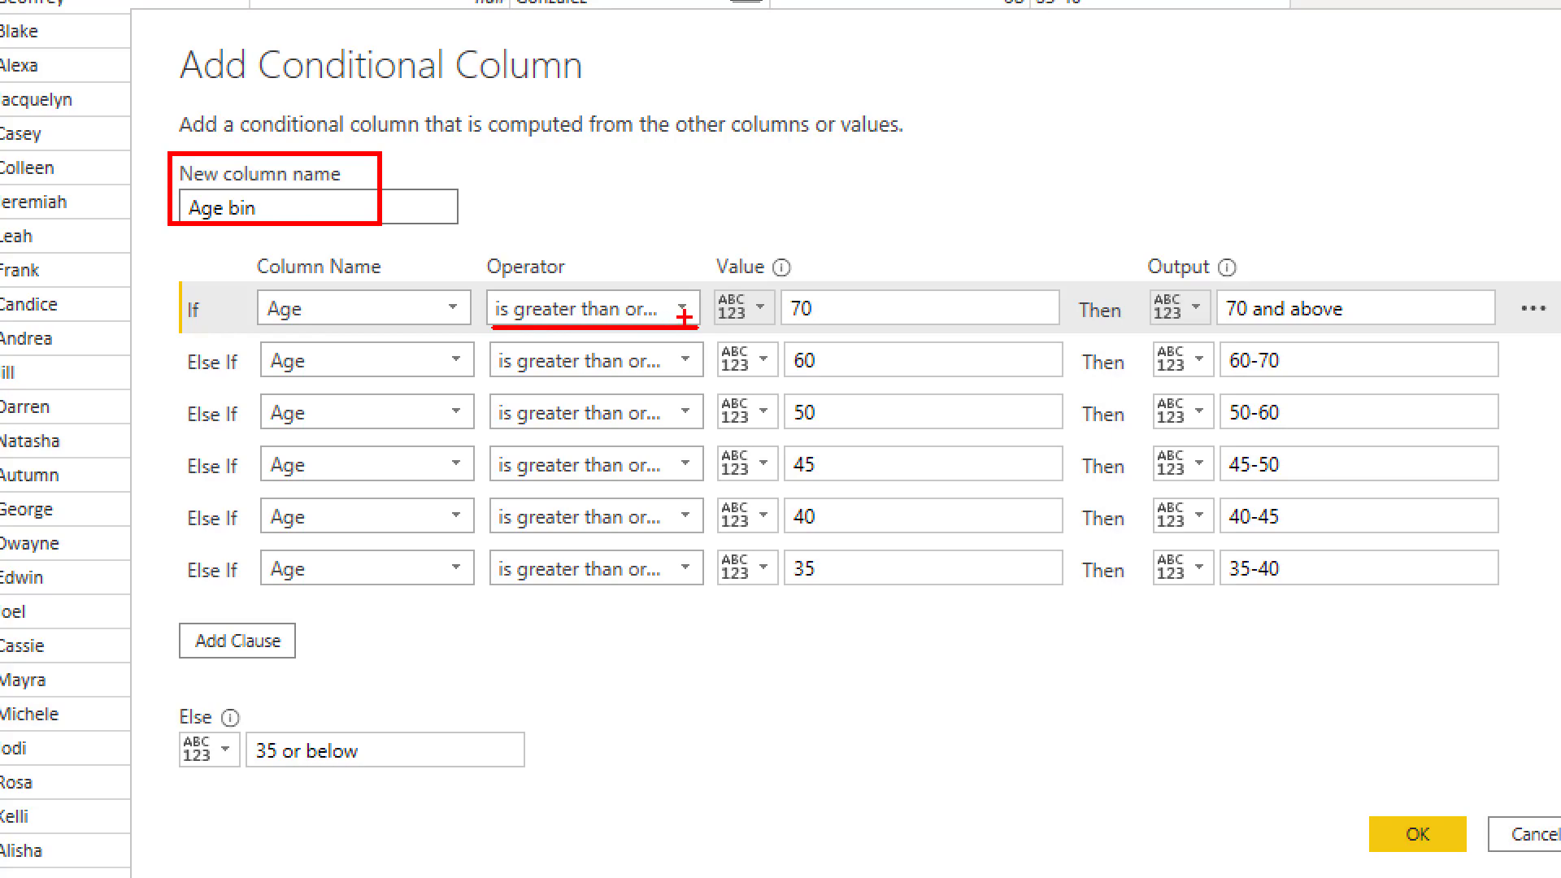
pyautogui.moveTo(479, 247)
pyautogui.mouseDown()
pyautogui.moveTo(556, 448)
pyautogui.moveTo(709, 637)
pyautogui.mouseUp()
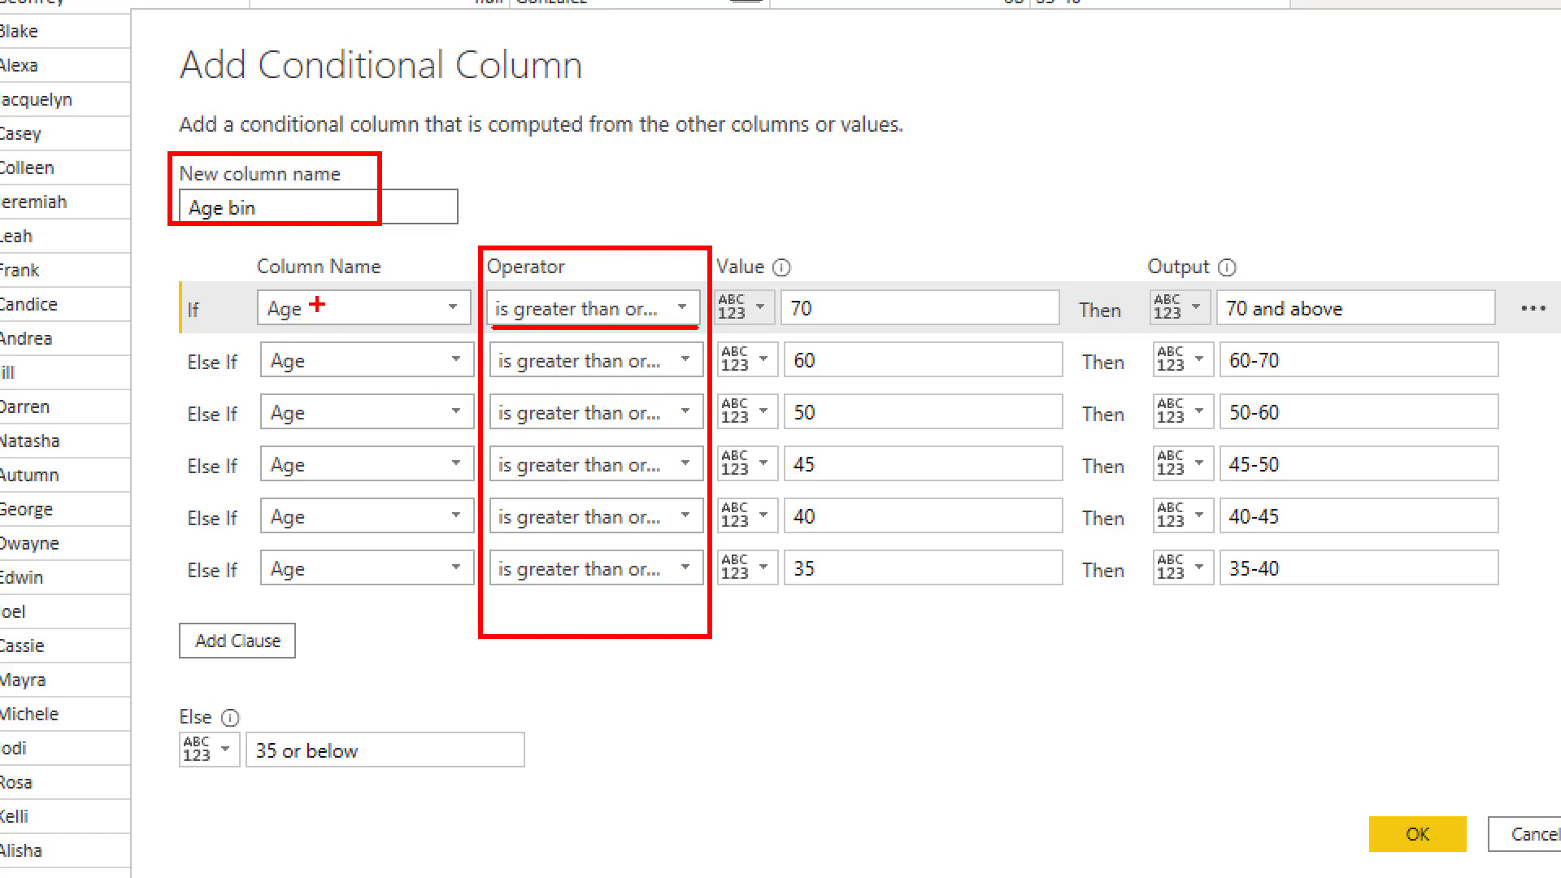
pyautogui.moveTo(269, 280); pyautogui.dragTo(353, 282)
pyautogui.moveTo(256, 333); pyautogui.dragTo(306, 333)
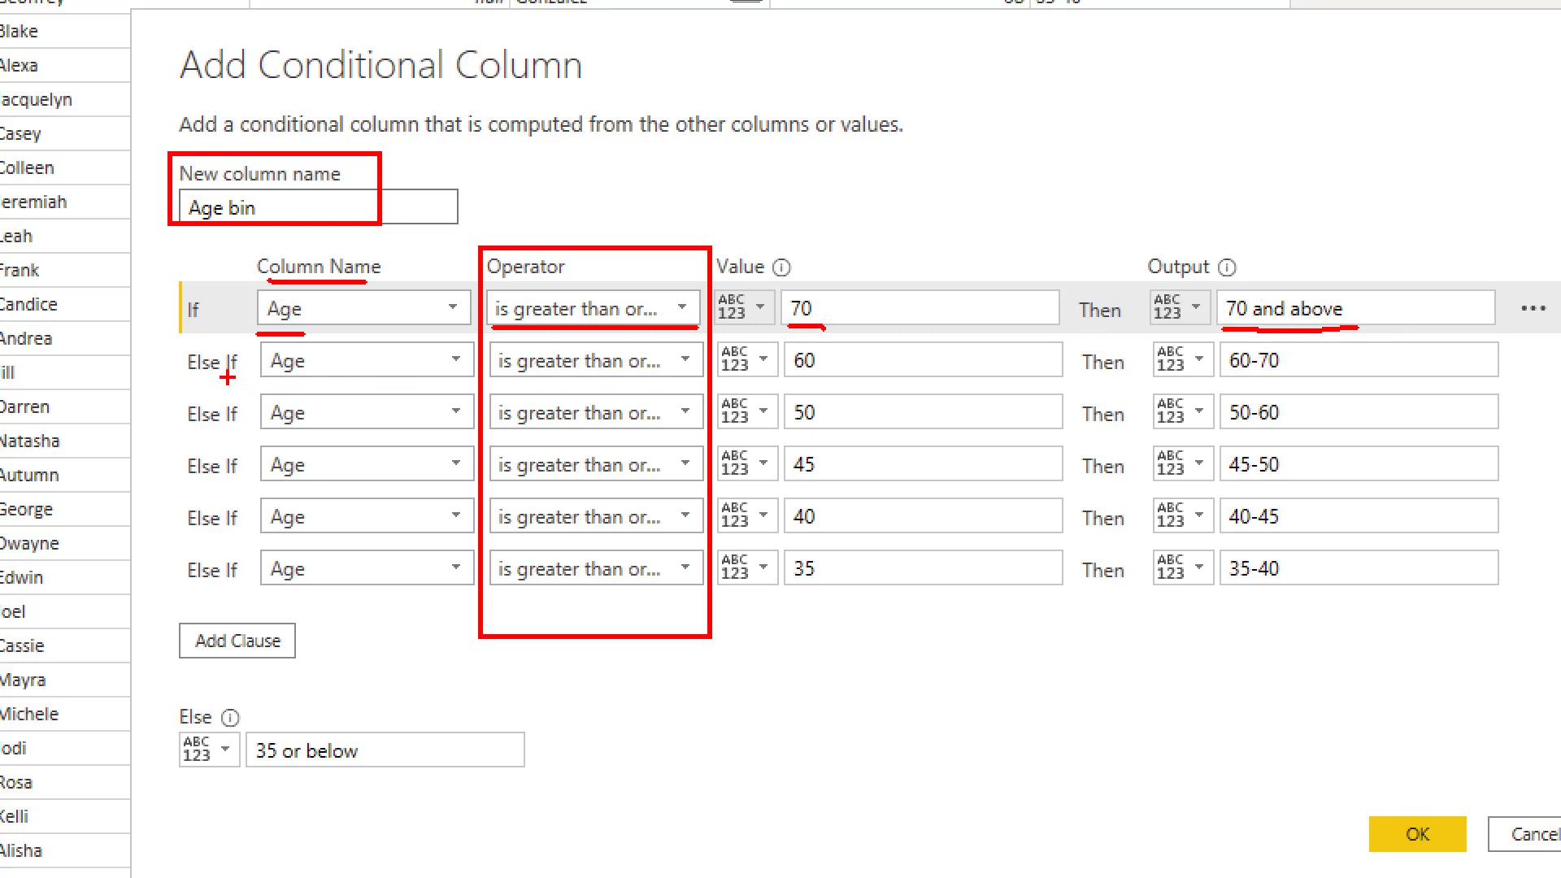
pyautogui.moveTo(180, 340); pyautogui.dragTo(226, 599)
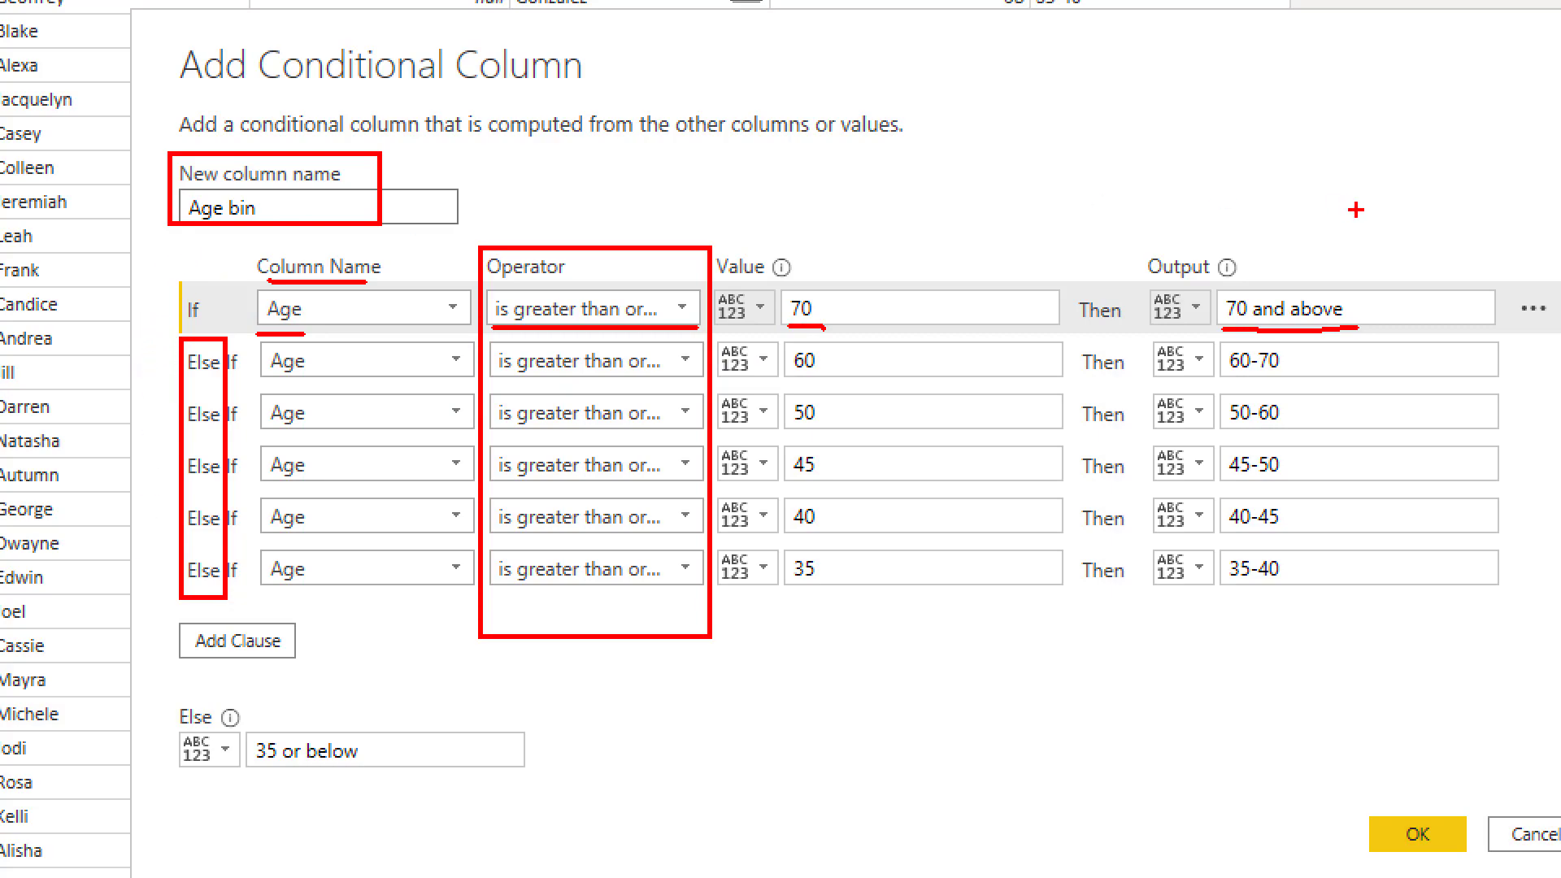
pyautogui.moveTo(1078, 257)
pyautogui.mouseDown()
pyautogui.moveTo(1096, 265)
pyautogui.moveTo(1078, 100)
pyautogui.mouseUp()
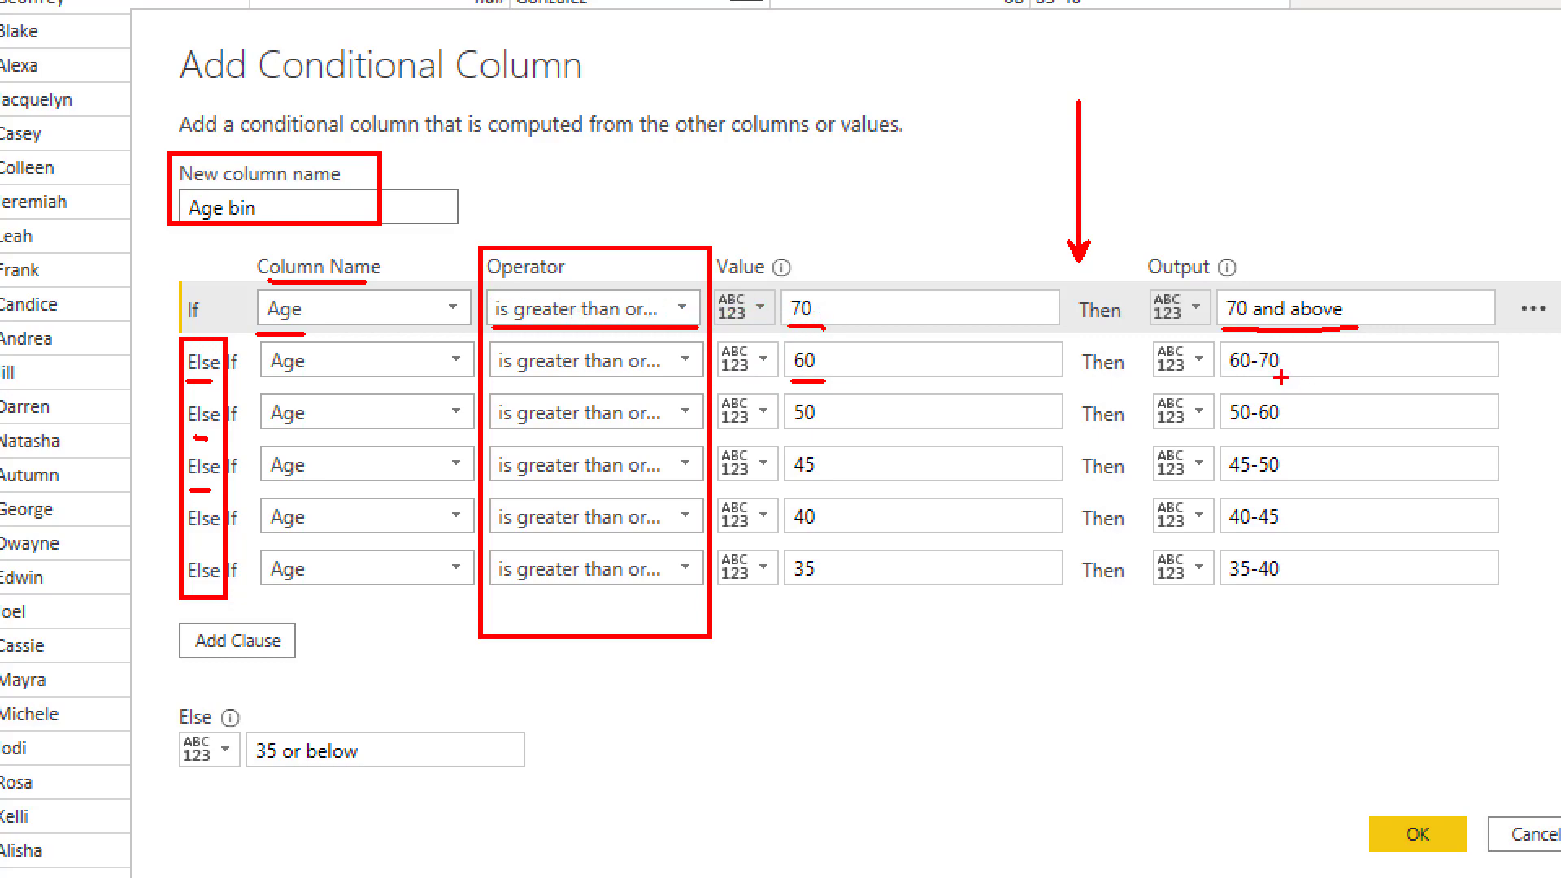
pyautogui.moveTo(1281, 378); pyautogui.dragTo(1220, 377)
pyautogui.moveTo(1271, 434); pyautogui.dragTo(1229, 423)
pyautogui.moveTo(1283, 485)
pyautogui.mouseDown()
pyautogui.moveTo(1251, 485)
pyautogui.moveTo(1226, 530)
pyautogui.mouseUp()
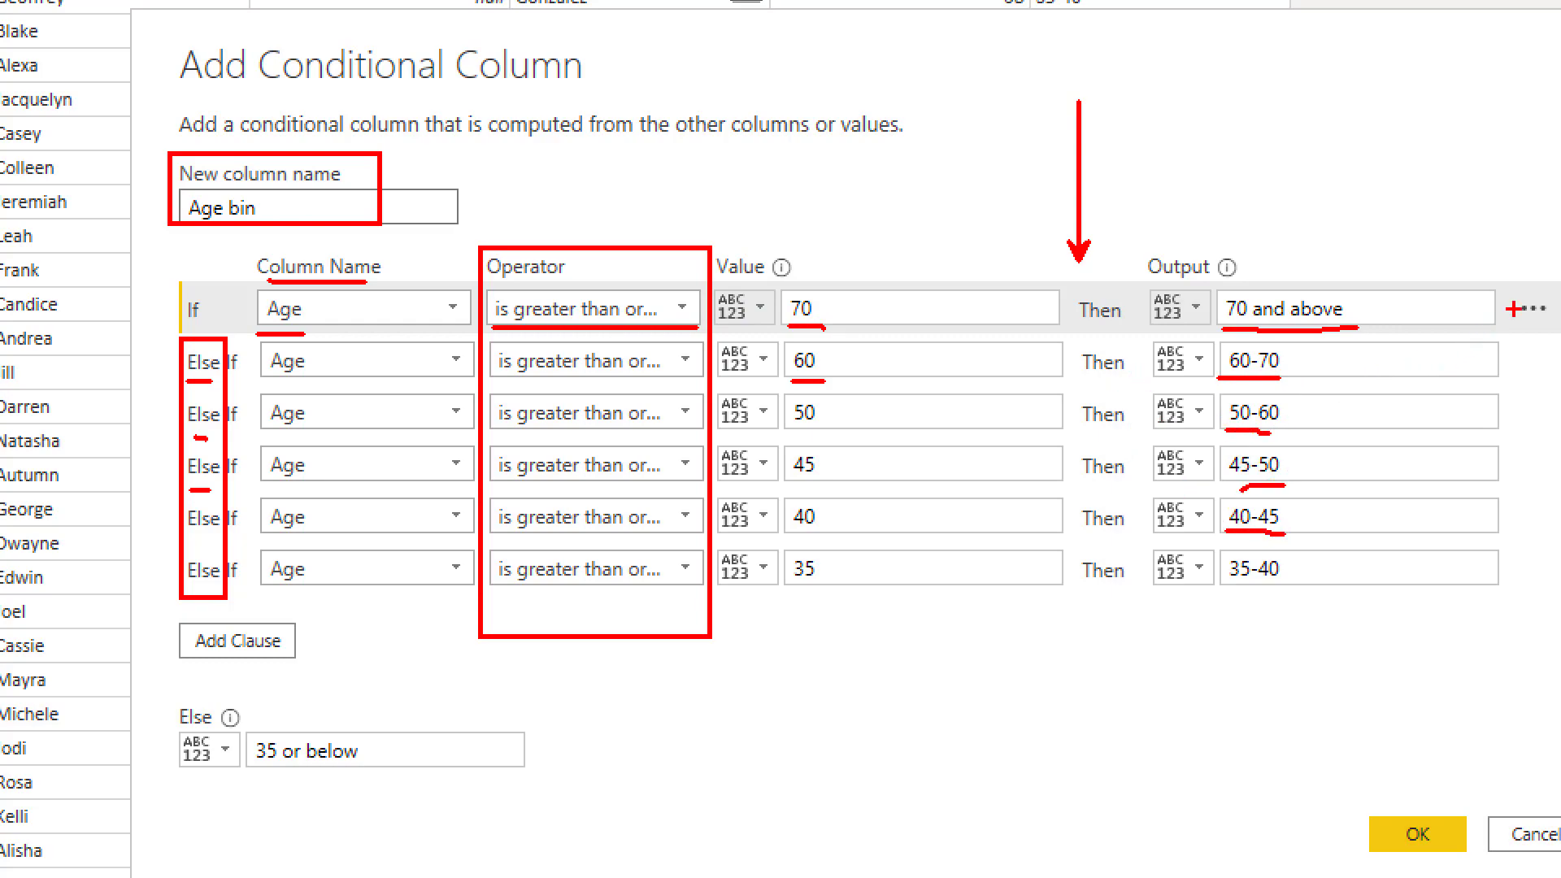
pyautogui.moveTo(1513, 286); pyautogui.dragTo(1550, 337)
pyautogui.moveTo(163, 691); pyautogui.dragTo(396, 784)
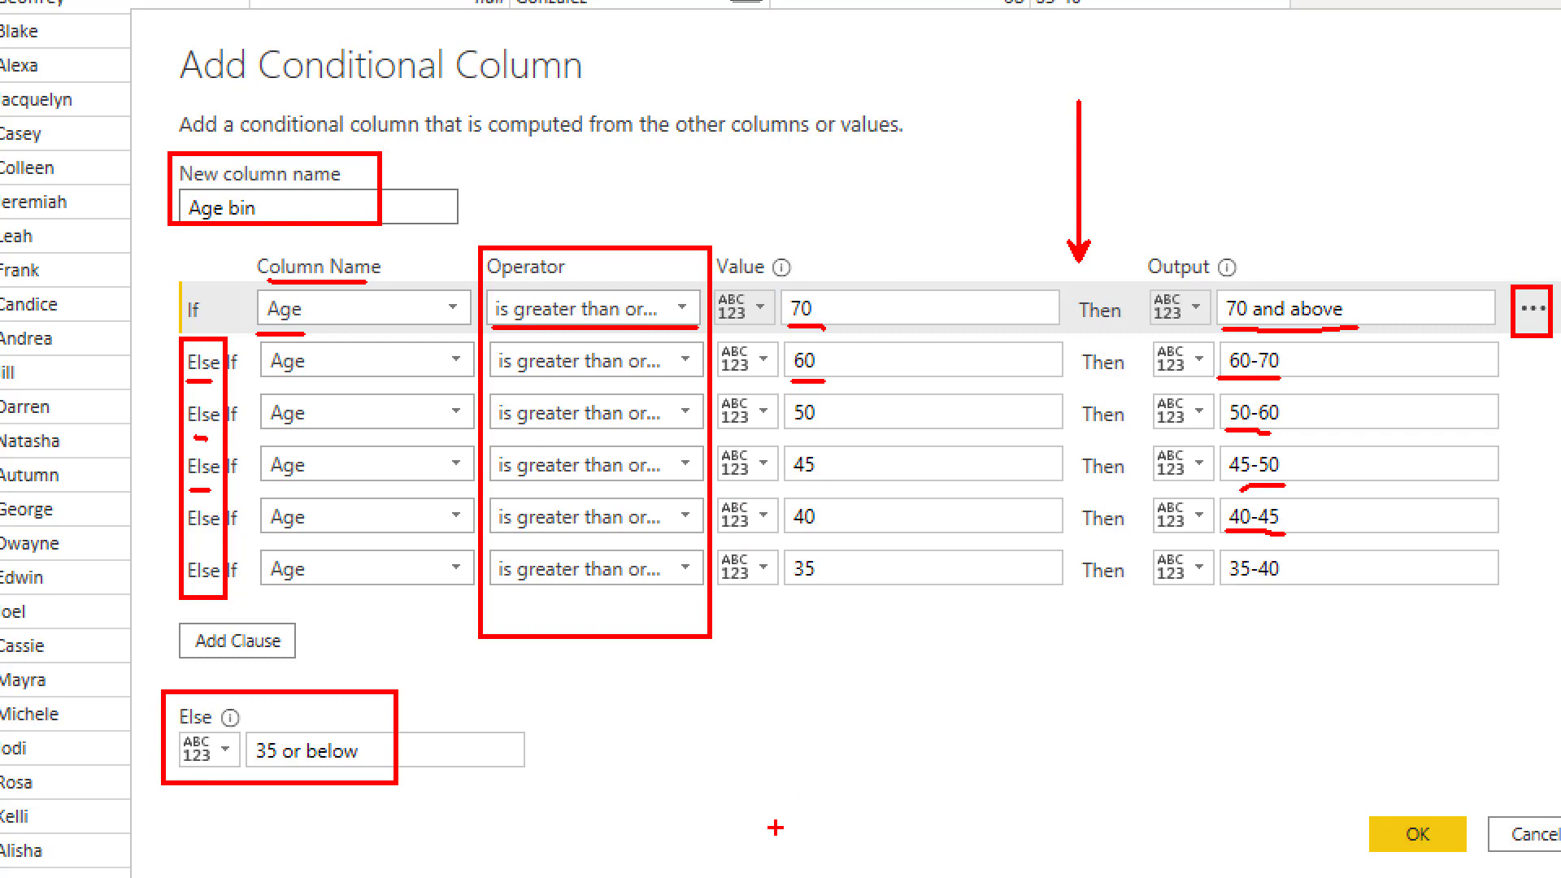
pyautogui.press('Escape')
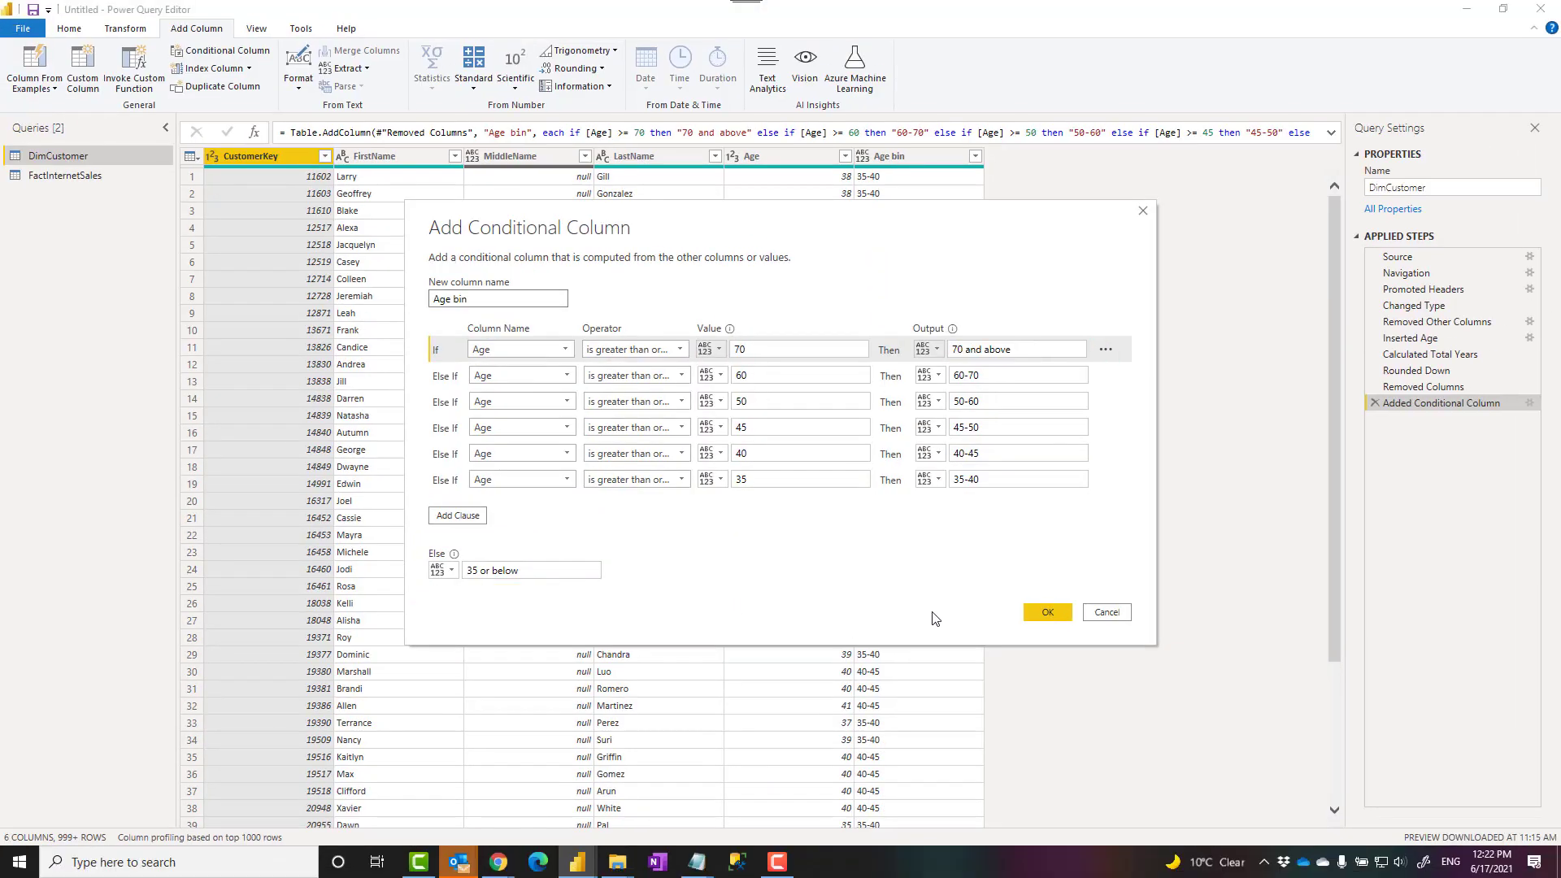
# Close the conditional column settings unchanged, apply the query changes, and select the Age bin field and table.
pyautogui.click(1107, 613)
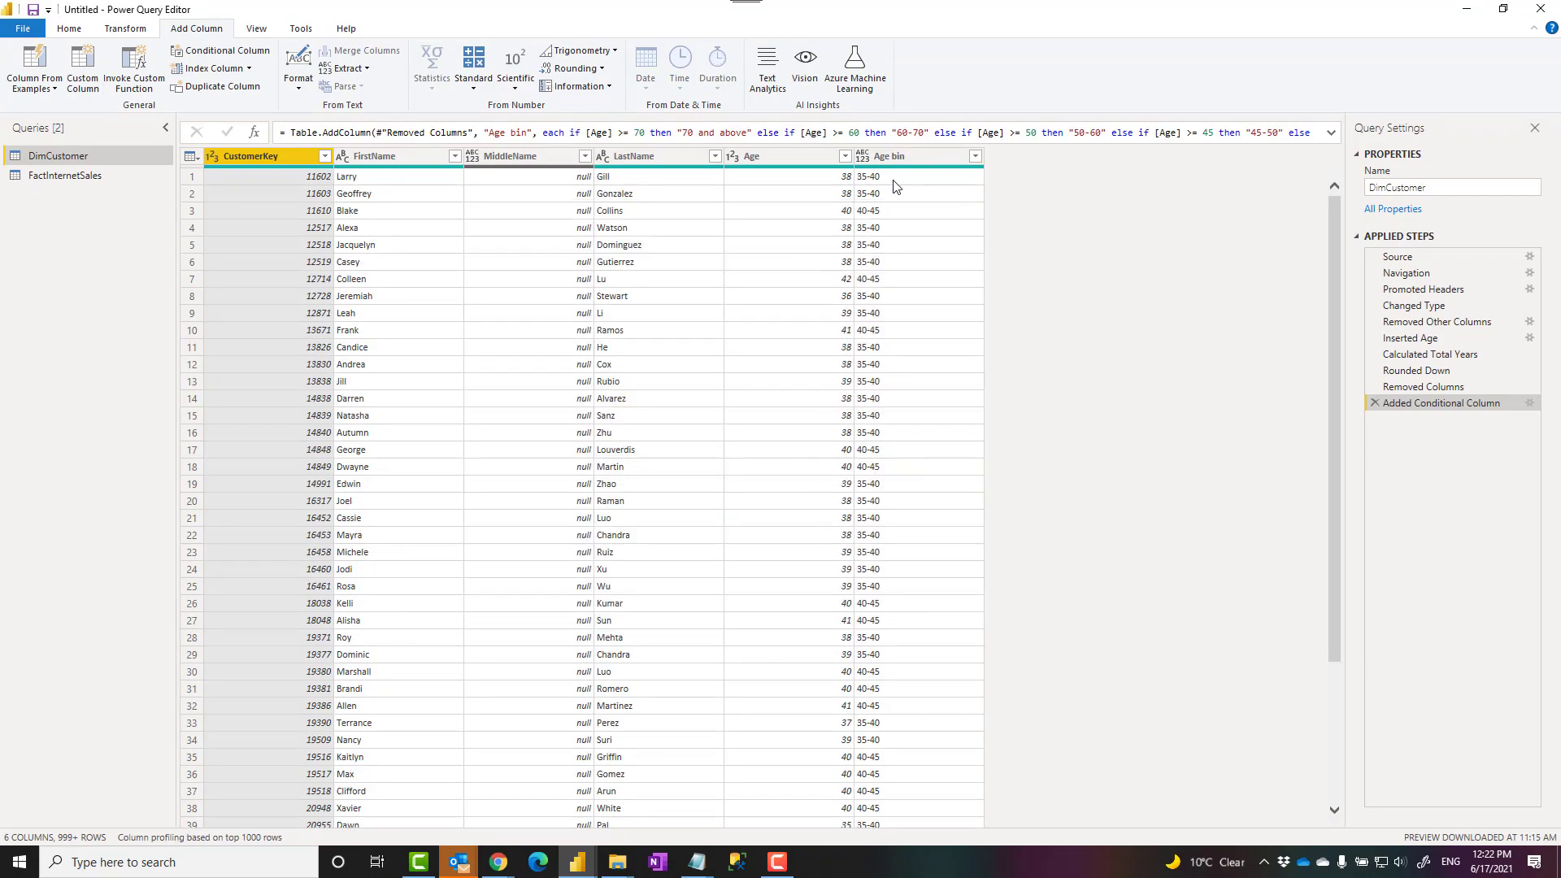
pyautogui.click(902, 156)
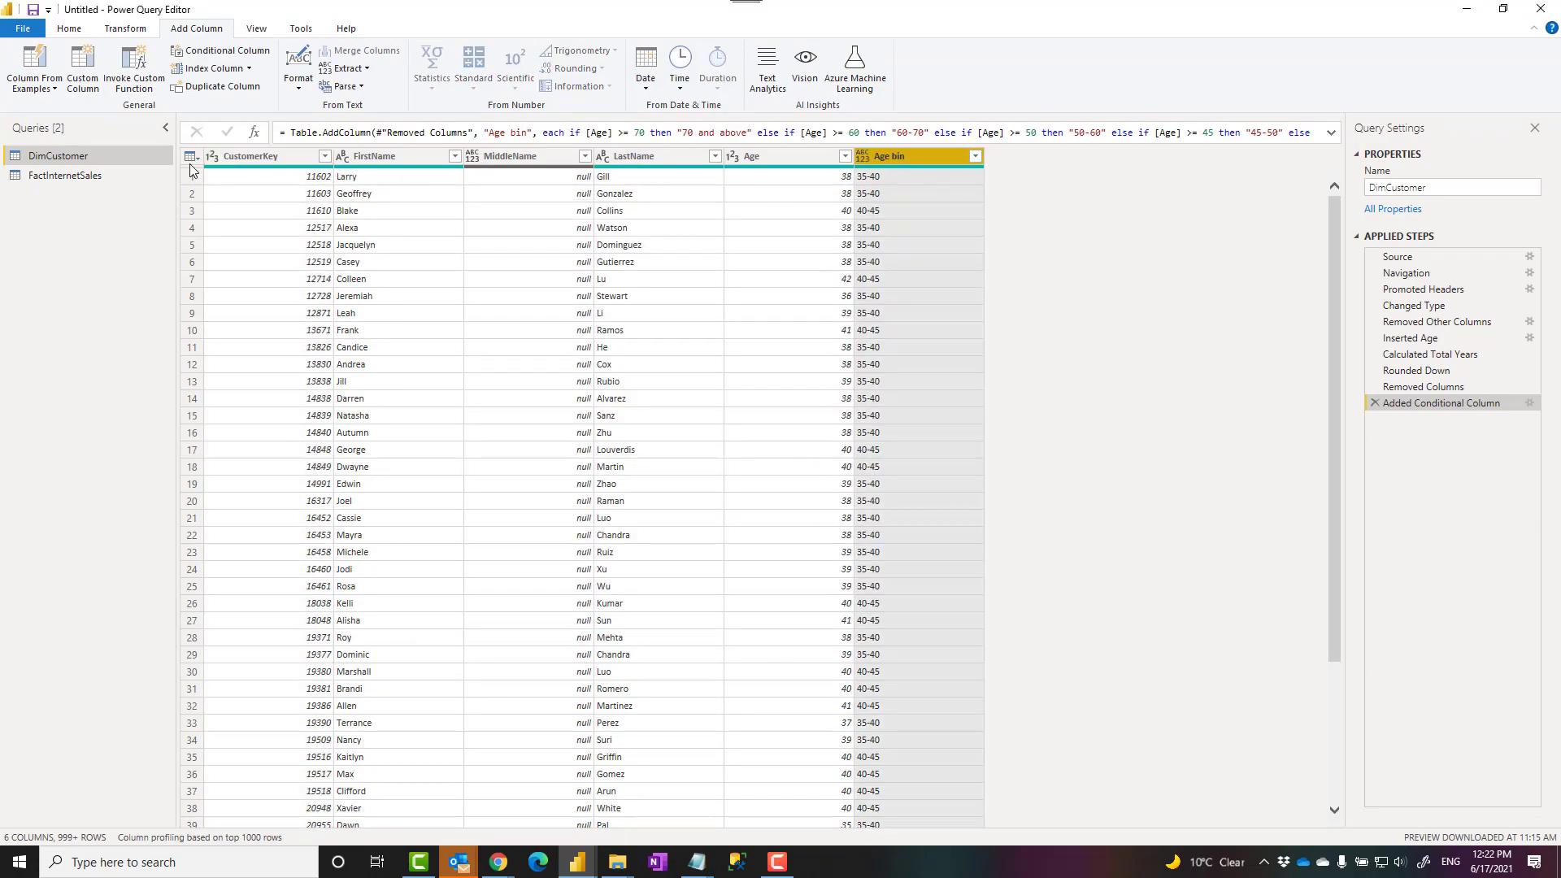
pyautogui.click(66, 29)
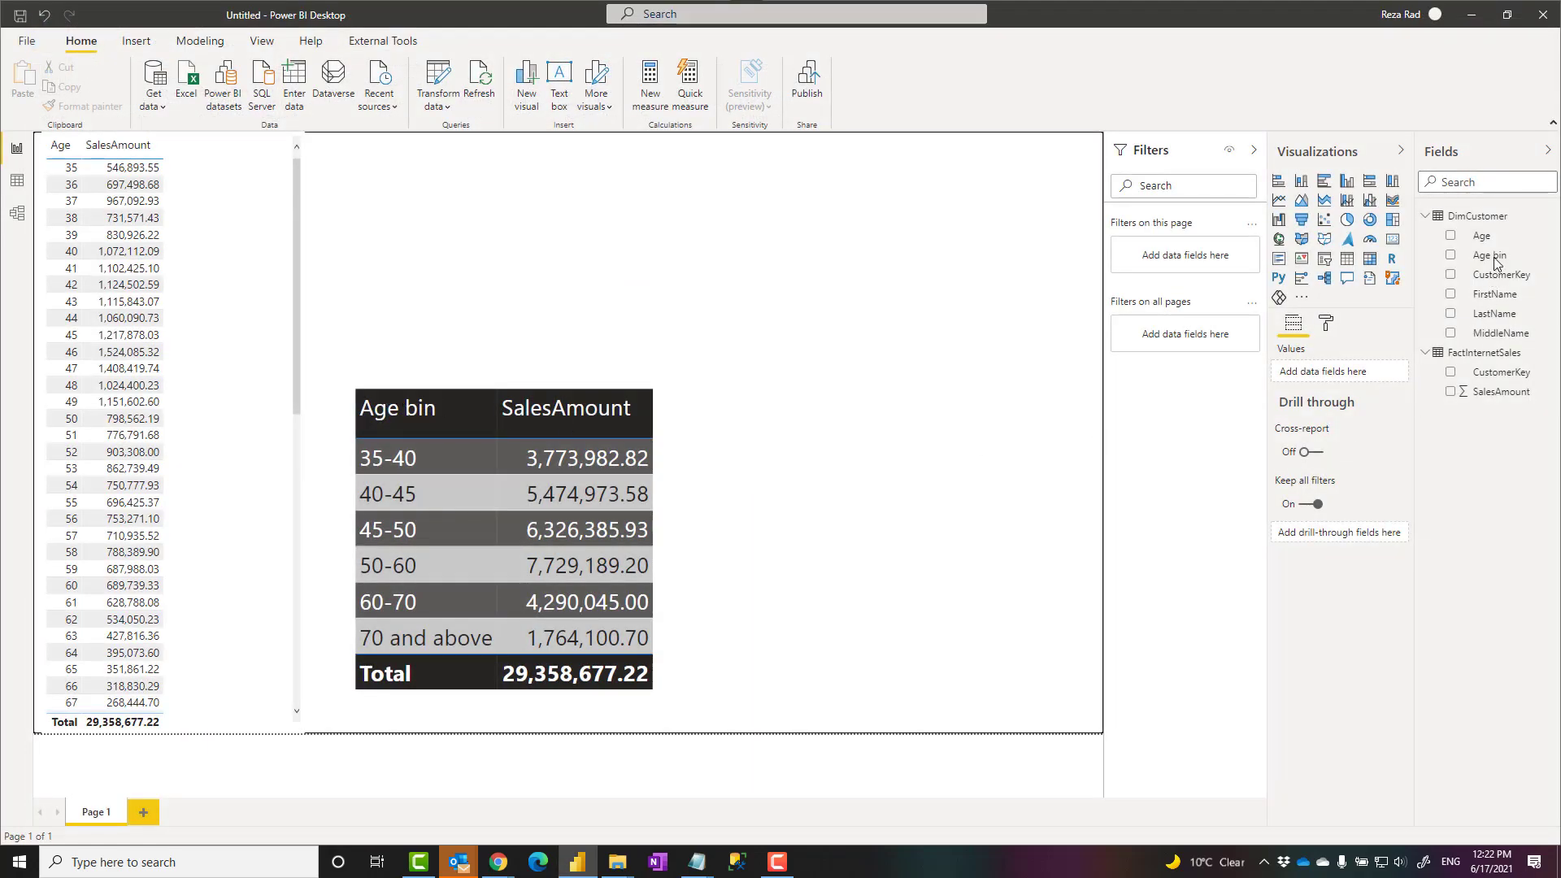
pyautogui.click(1496, 257)
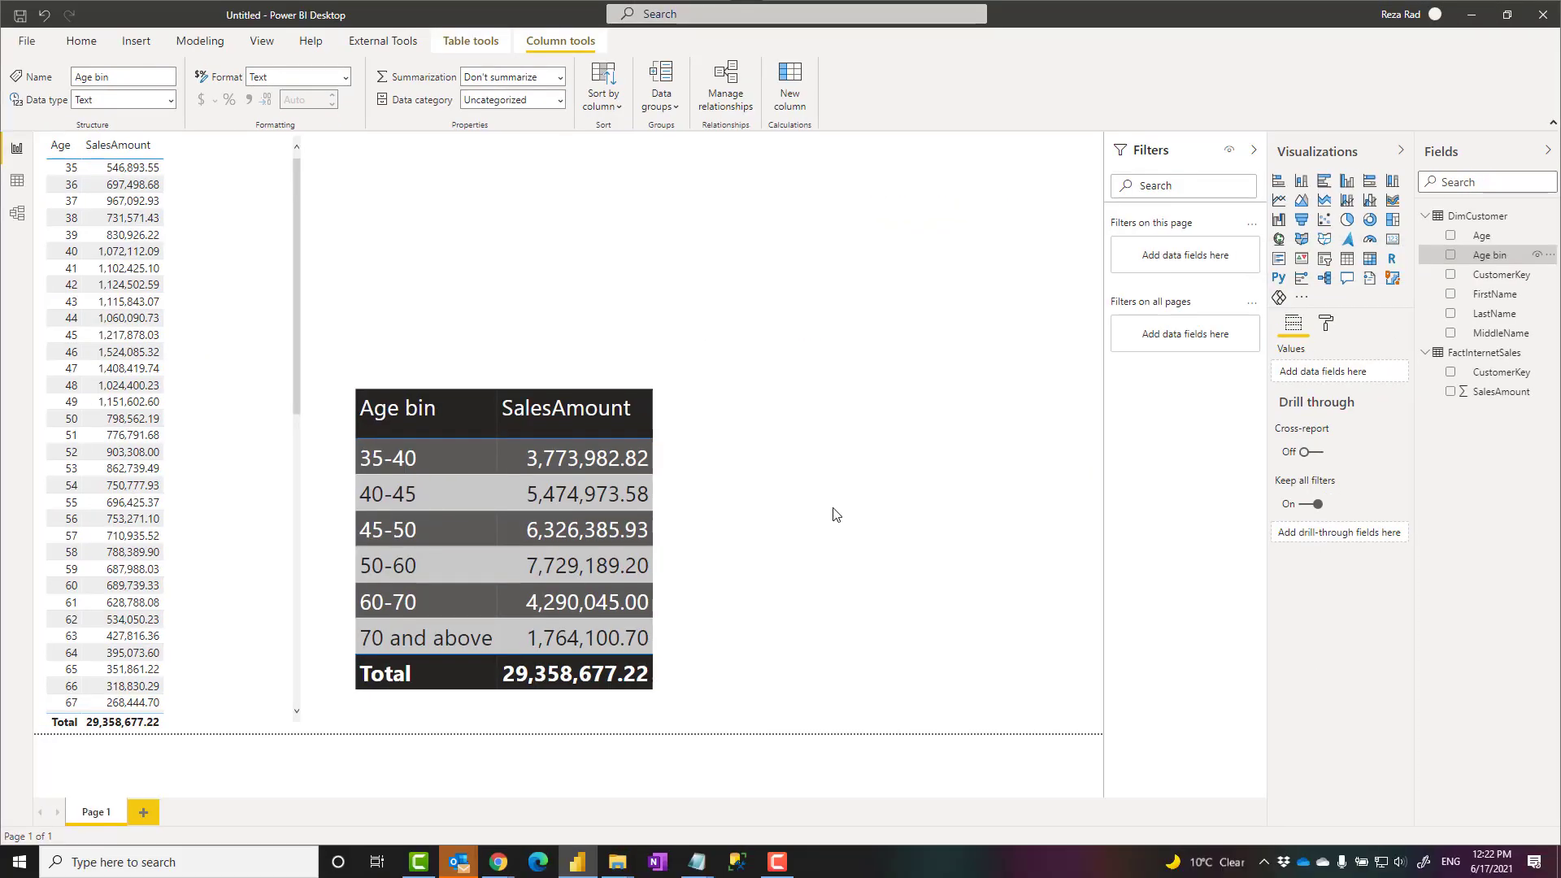
pyautogui.click(680, 495)
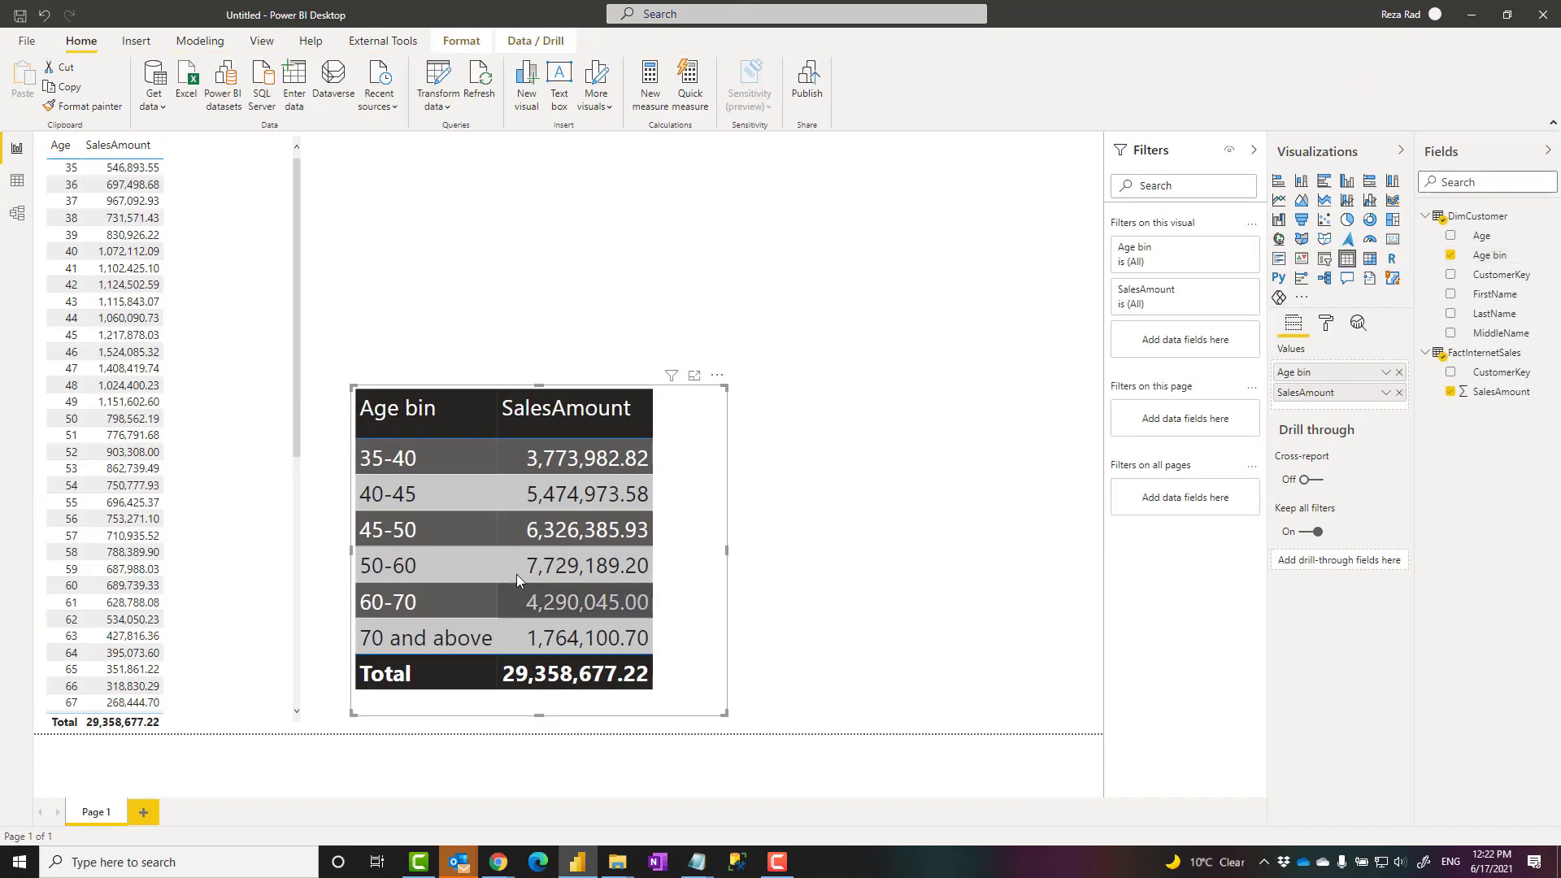